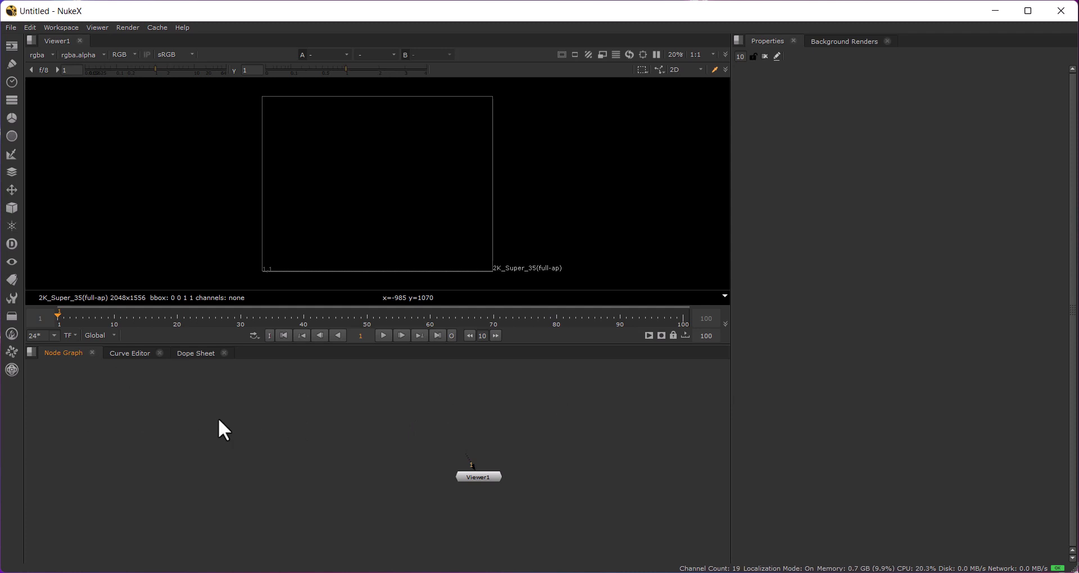
left_click(125, 354)
left_click(76, 353)
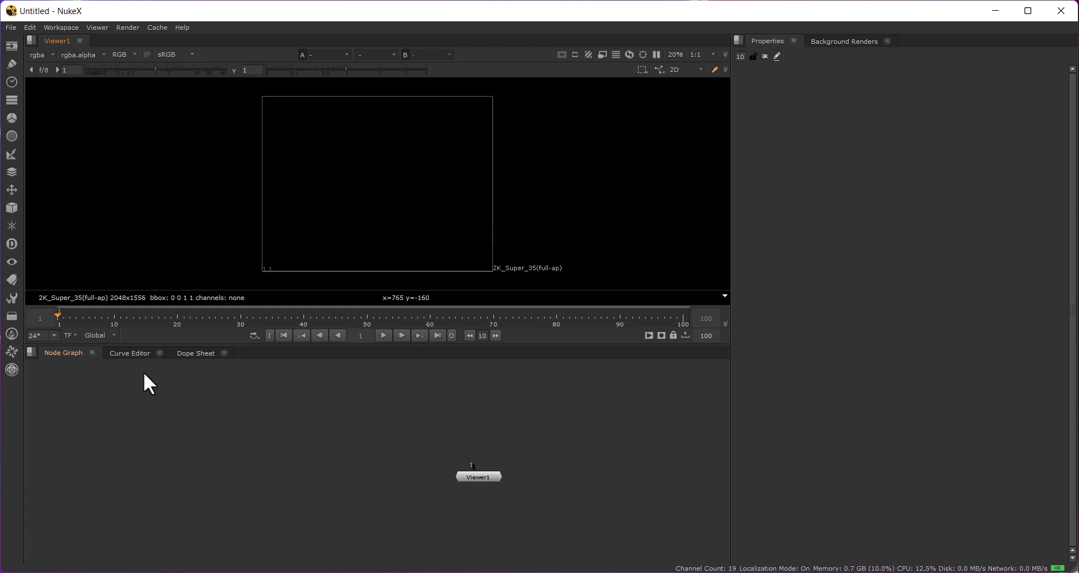
middle_click_drag(257, 430, 259, 436)
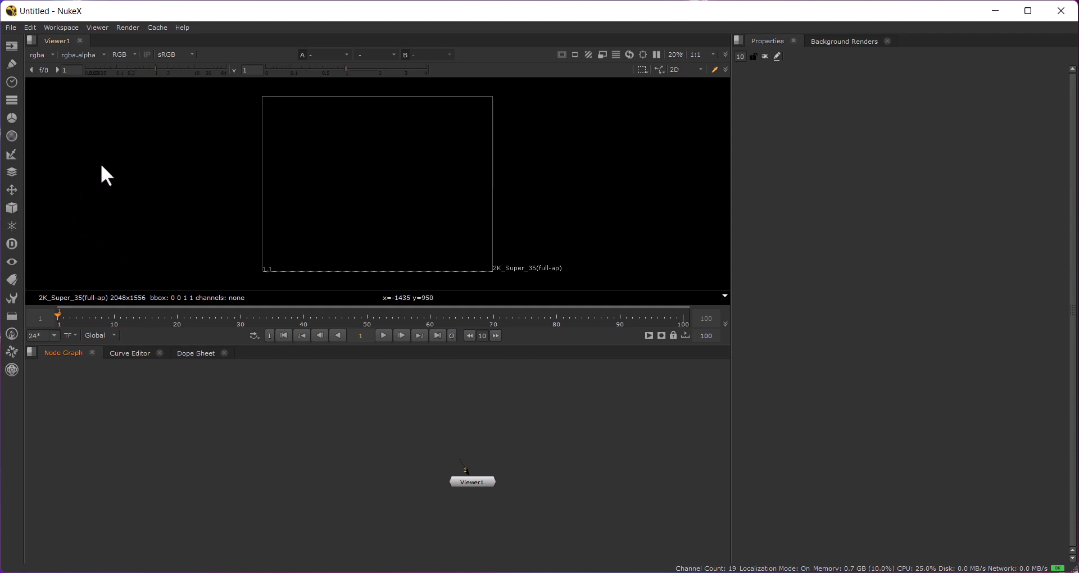
Review the available commands for comp files, editing, rendering and workspace layouts without running any of them.
left_click(14, 29)
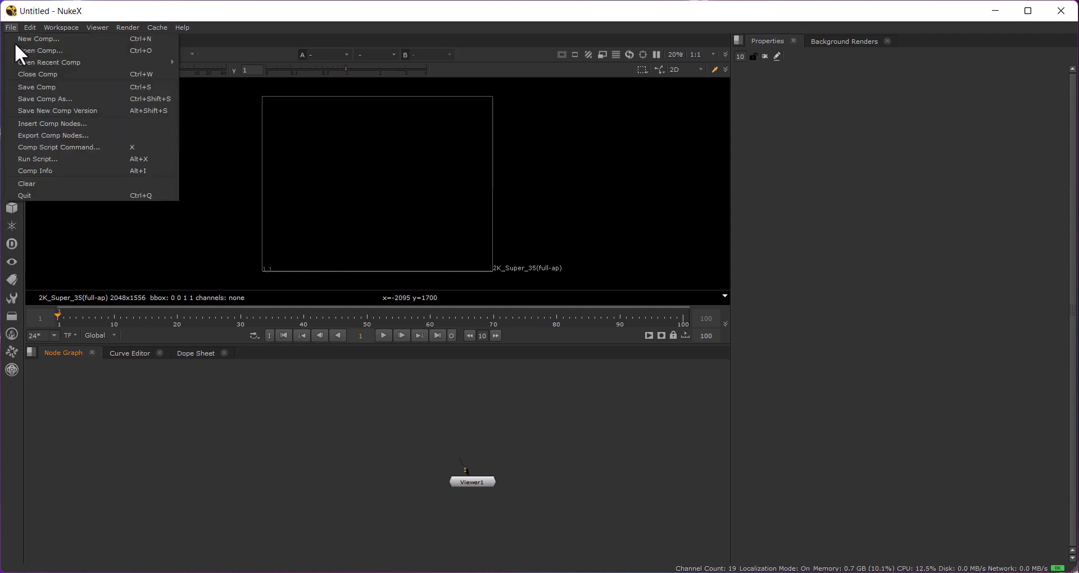
left_click(268, 142)
left_click(10, 27)
mouse_move(128, 28)
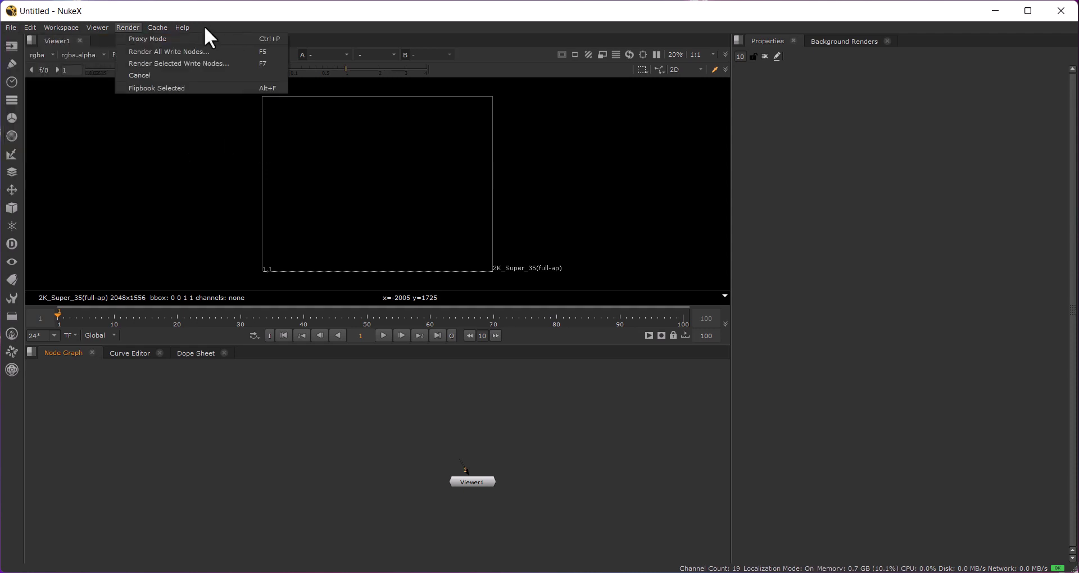
left_click(321, 159)
left_click(12, 27)
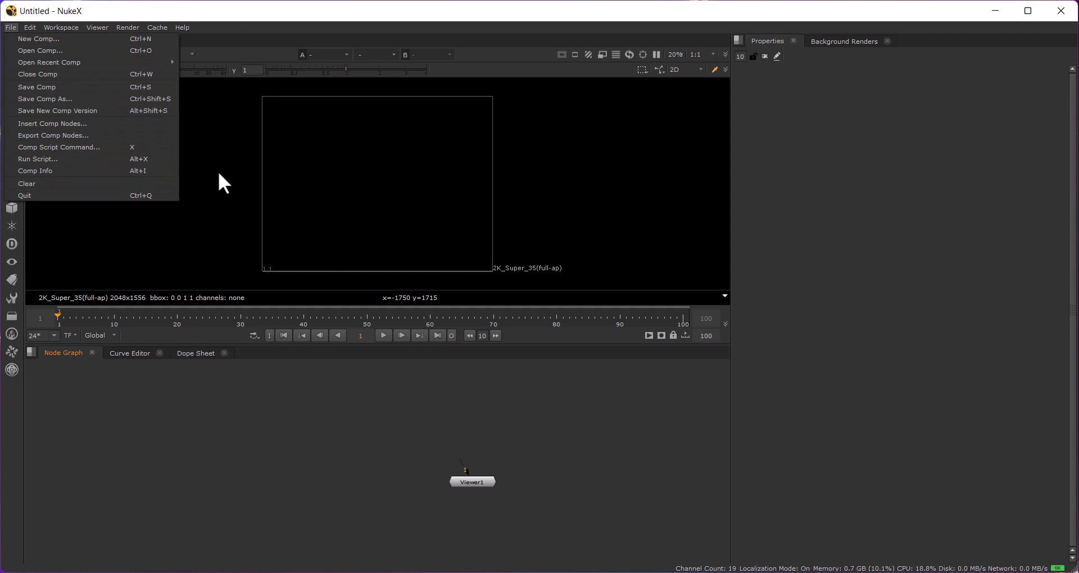
left_click(72, 100)
left_click(31, 27)
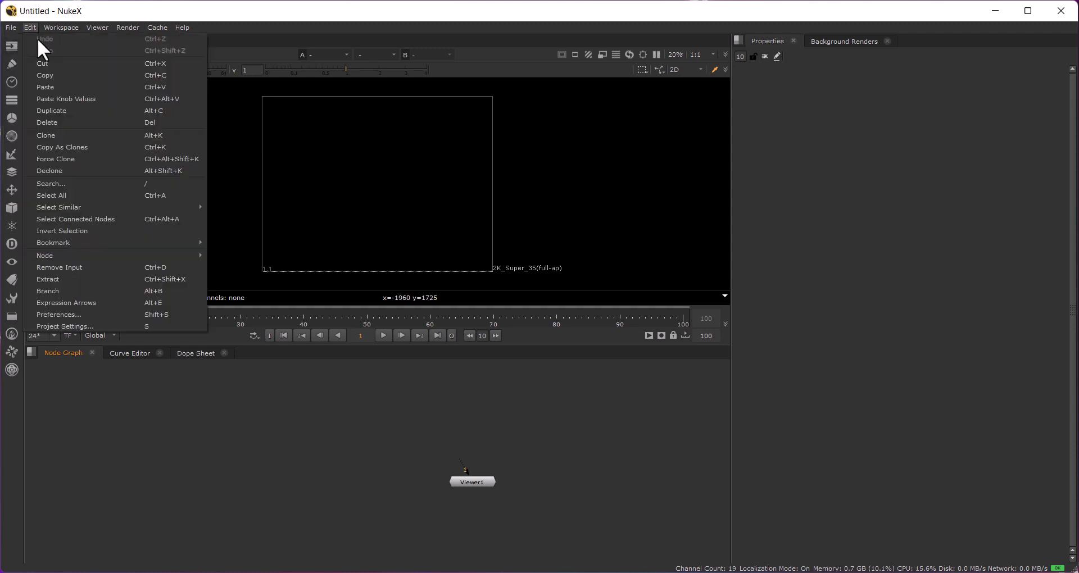
mouse_move(61, 27)
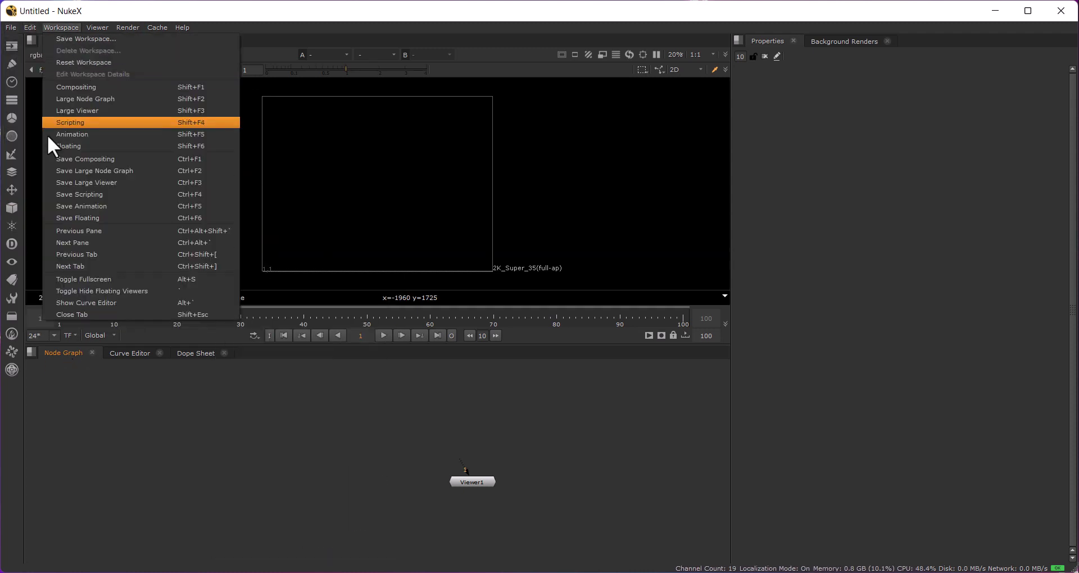
left_click(32, 28)
left_click(32, 28)
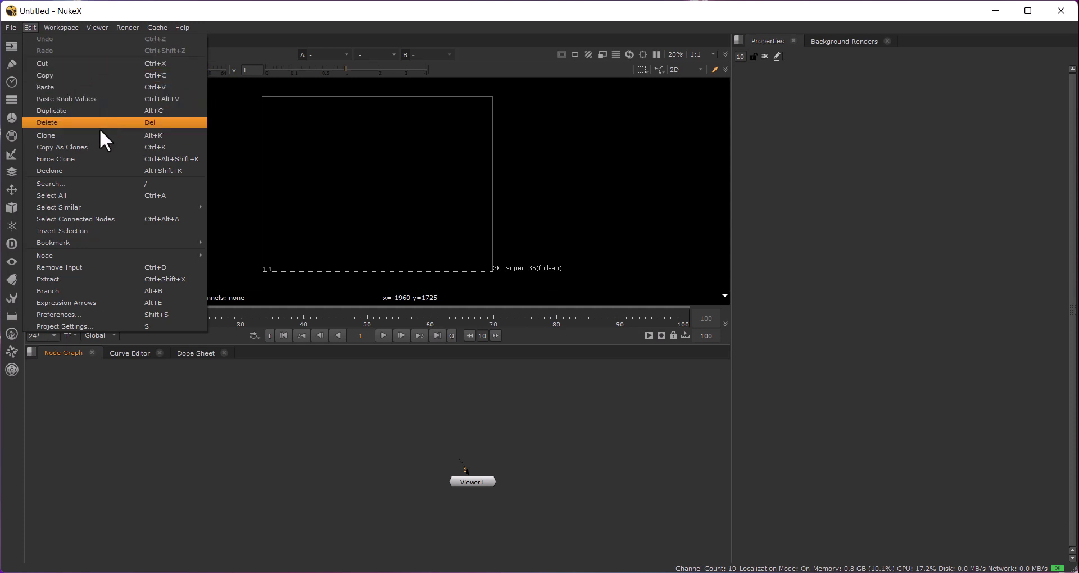
mouse_move(59, 27)
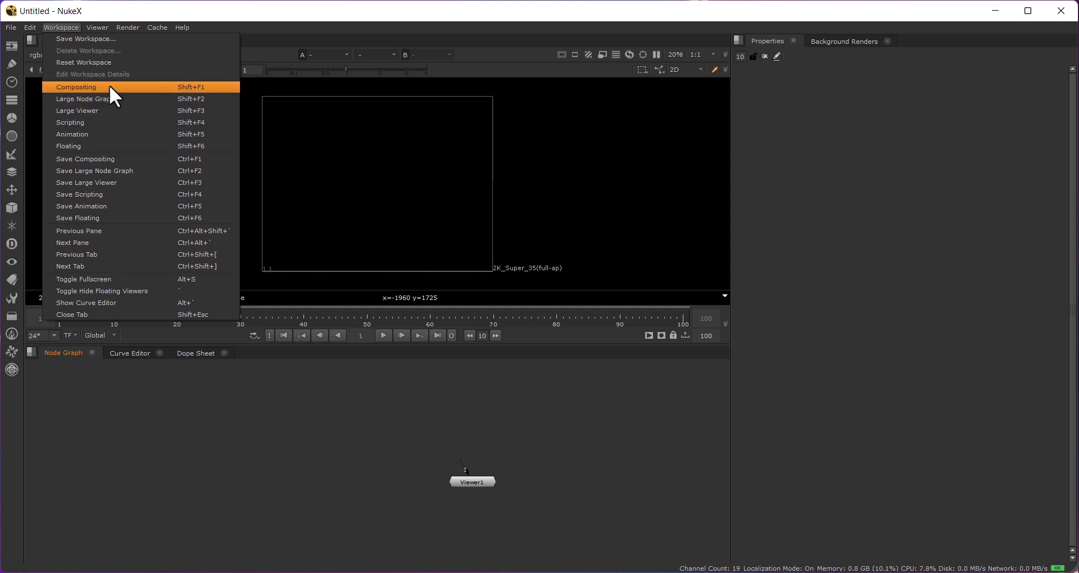
left_click(483, 113)
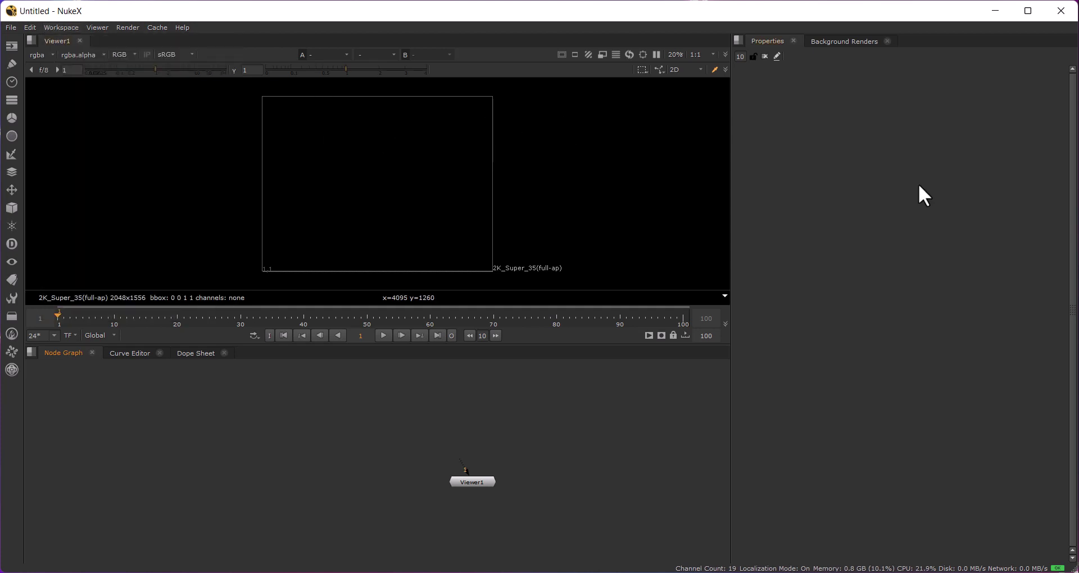
left_click(61, 28)
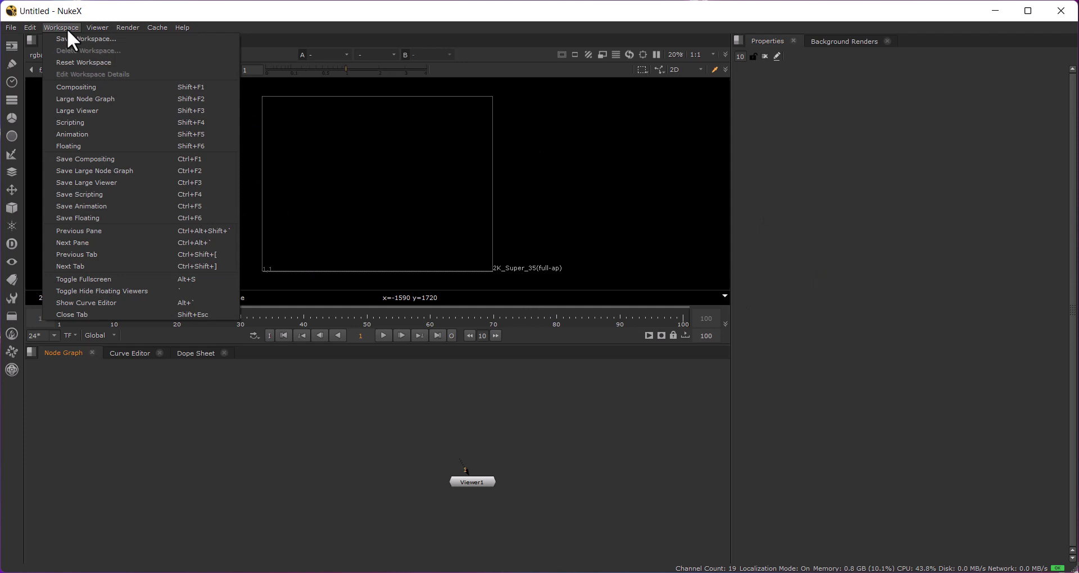
left_click(488, 206)
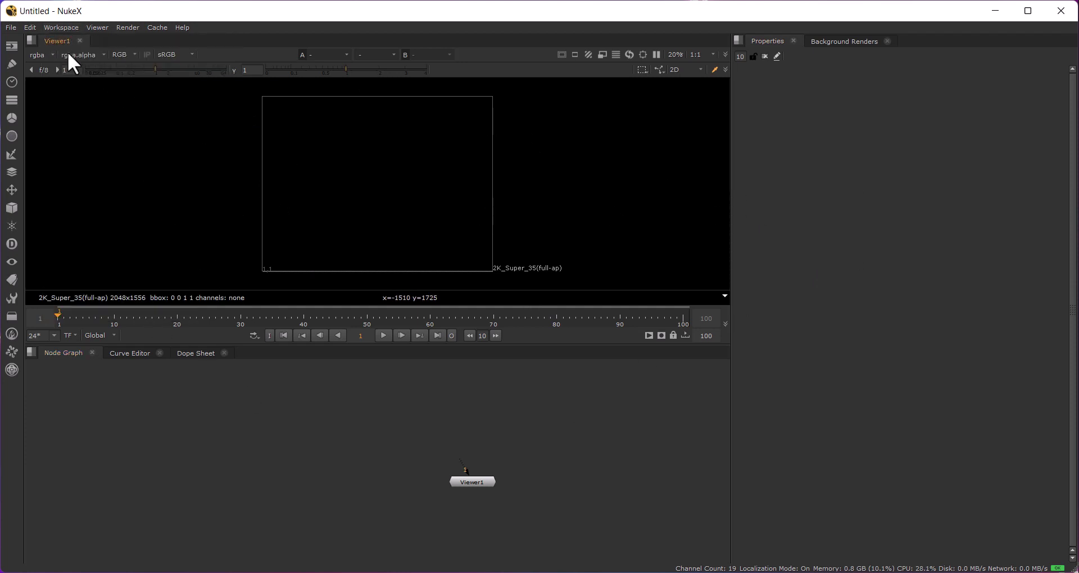
View the Background Renders and Curve Editor panes, returning to Properties and the Node Graph.
left_click(838, 43)
left_click(774, 40)
left_click(135, 355)
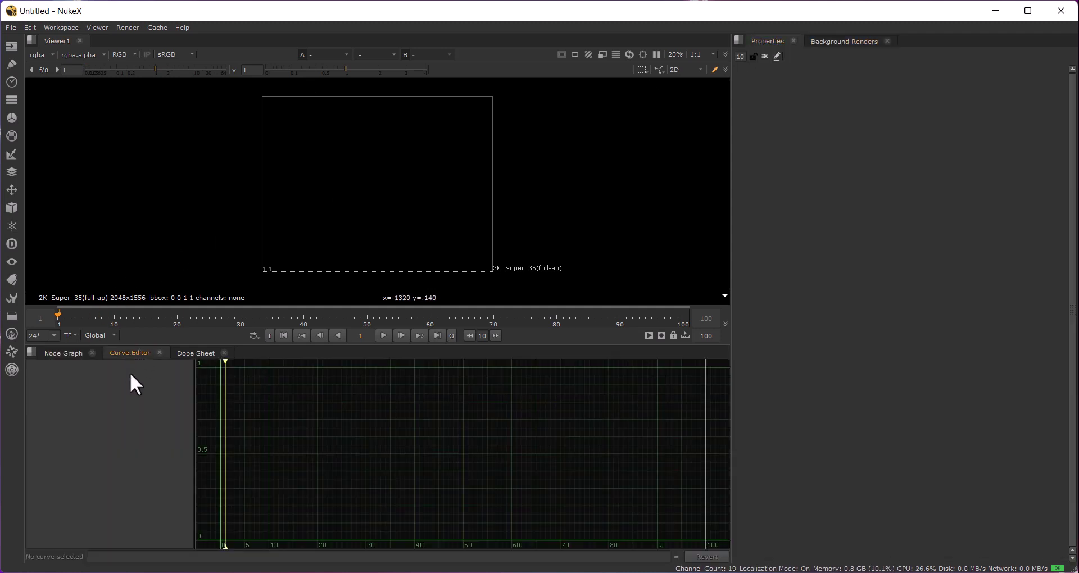
left_click(46, 356)
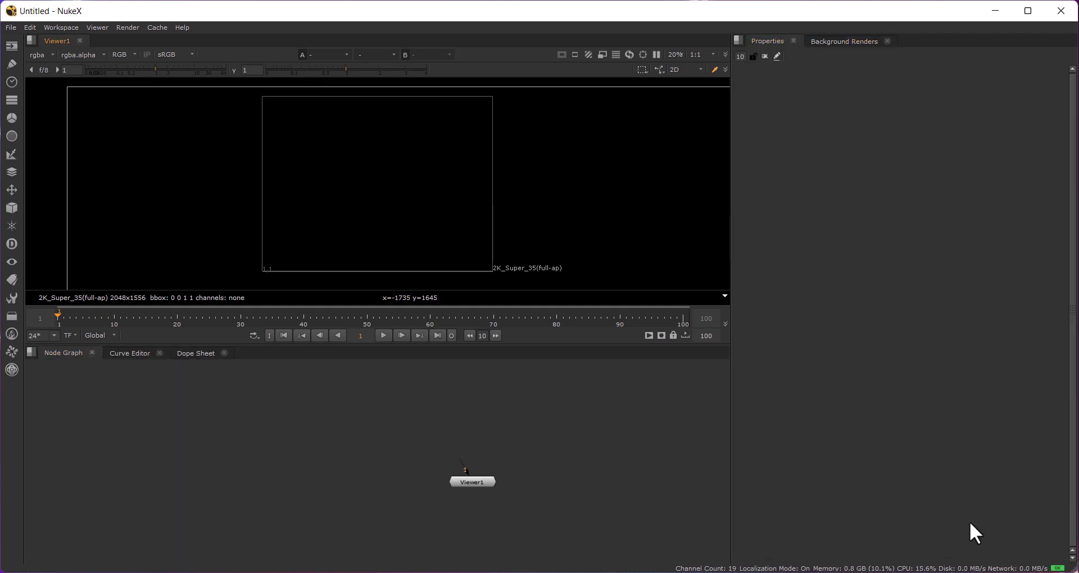
left_click_drag(164, 201, 888, 420)
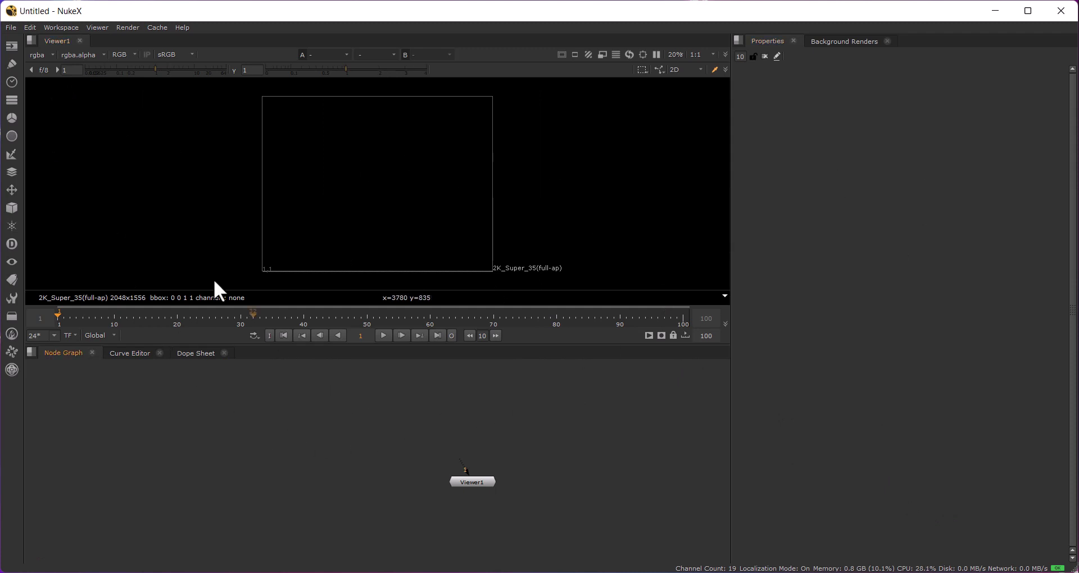
Preview the Large Node Graph, Large Viewer, Scripting, Animation and Floating workspaces, ending on the Compositing workspace.
left_click(53, 29)
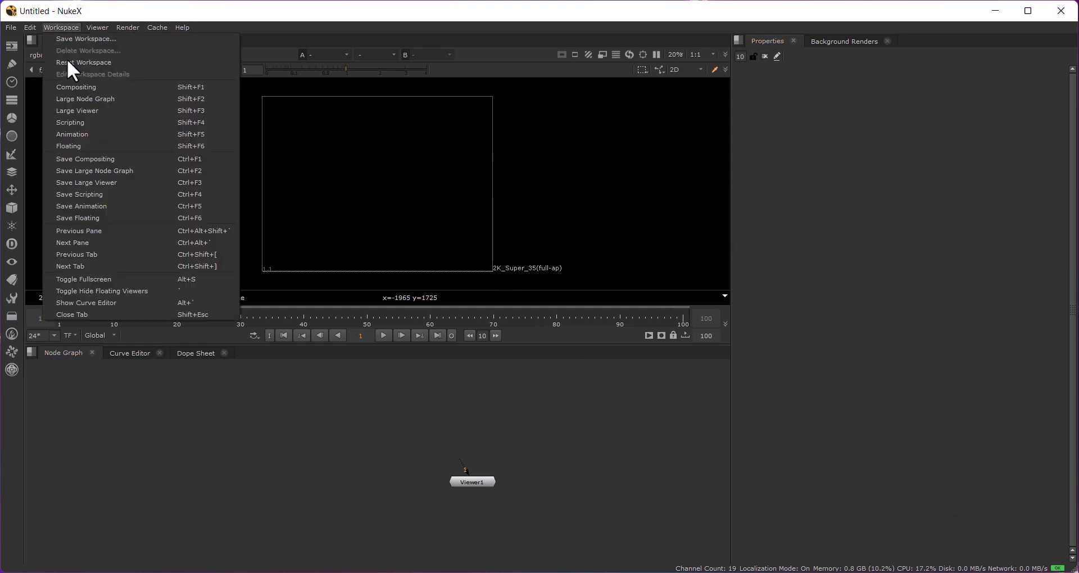
left_click(85, 99)
left_click(74, 28)
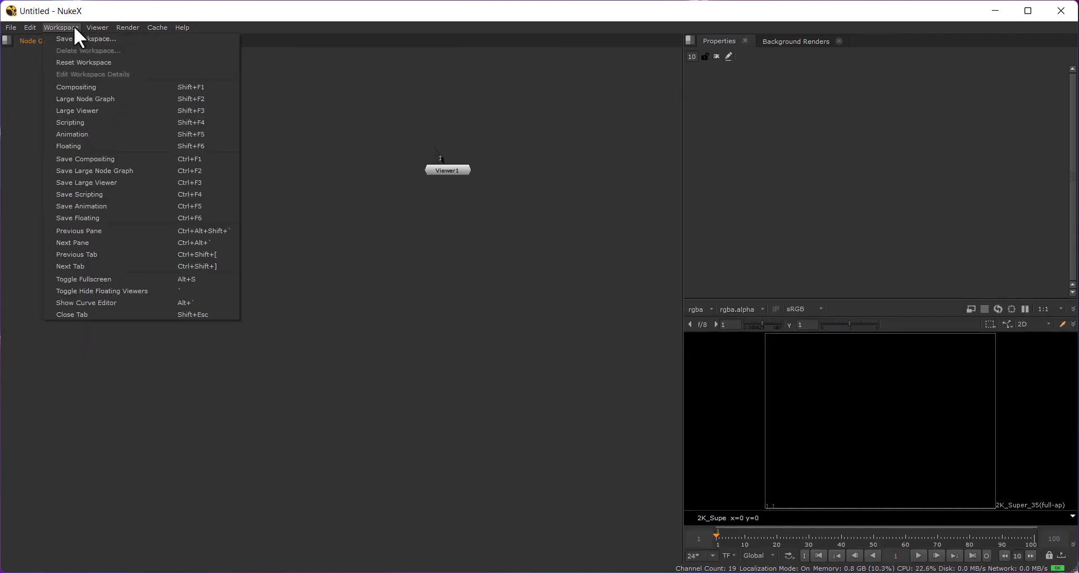
left_click(94, 110)
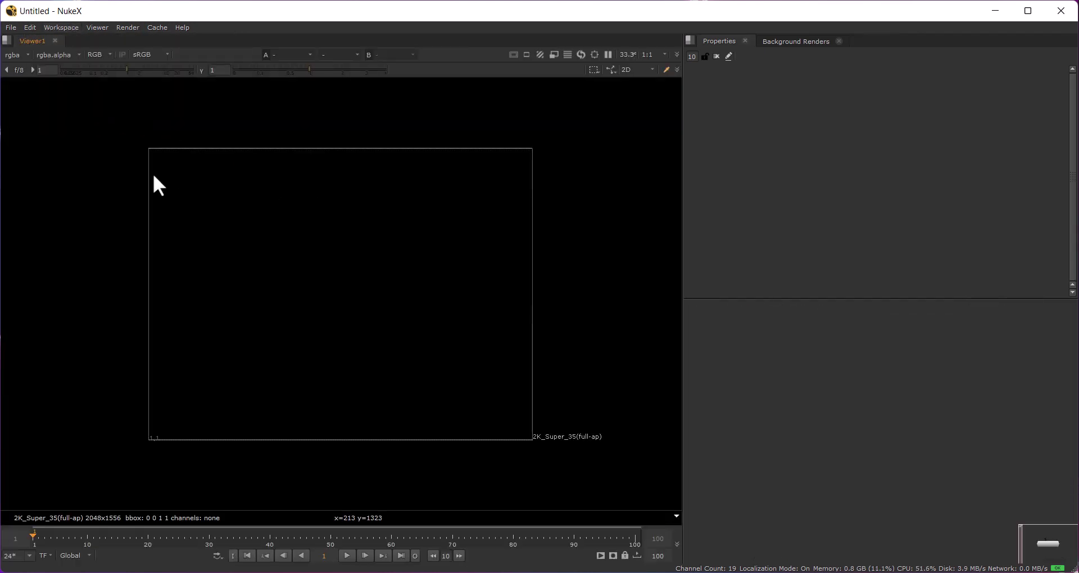
left_click(53, 28)
left_click(72, 119)
left_click(66, 27)
left_click(72, 134)
left_click(66, 24)
left_click(71, 145)
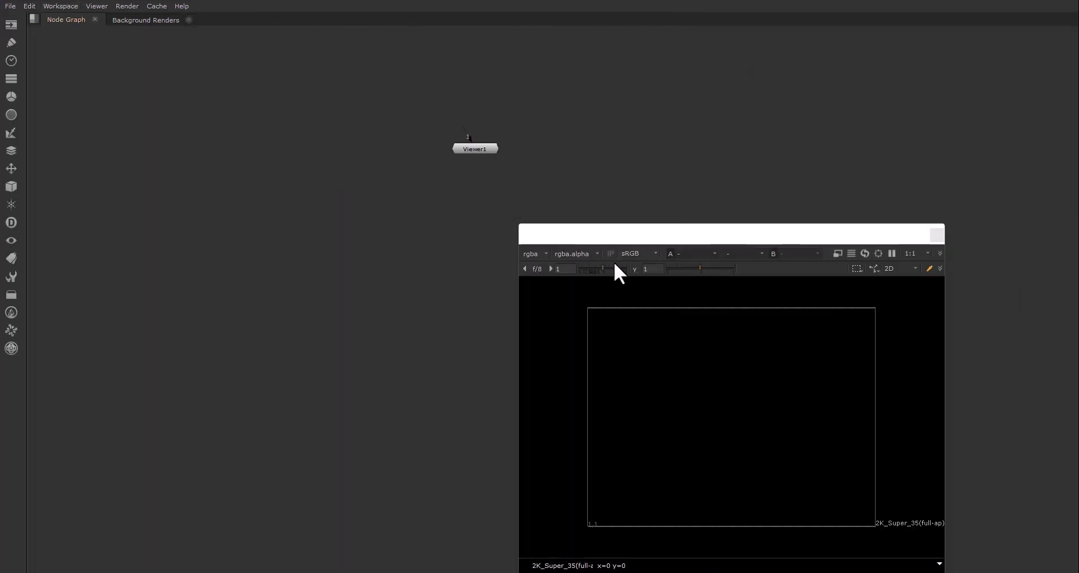
left_click(66, 5)
left_click(84, 64)
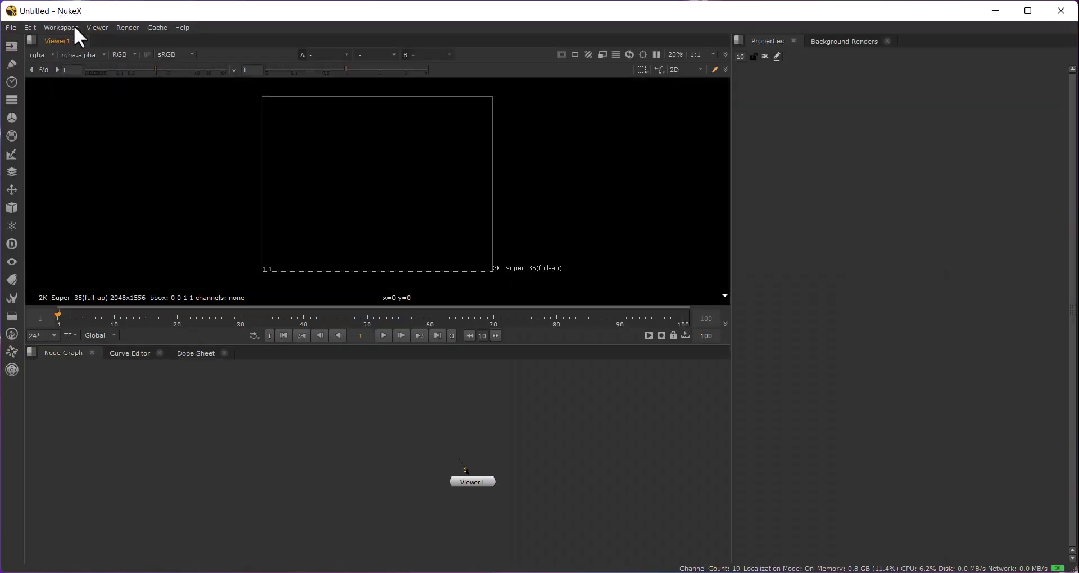
Review the remaining workspace commands, the viewer input connection options and the render commands.
left_click(61, 27)
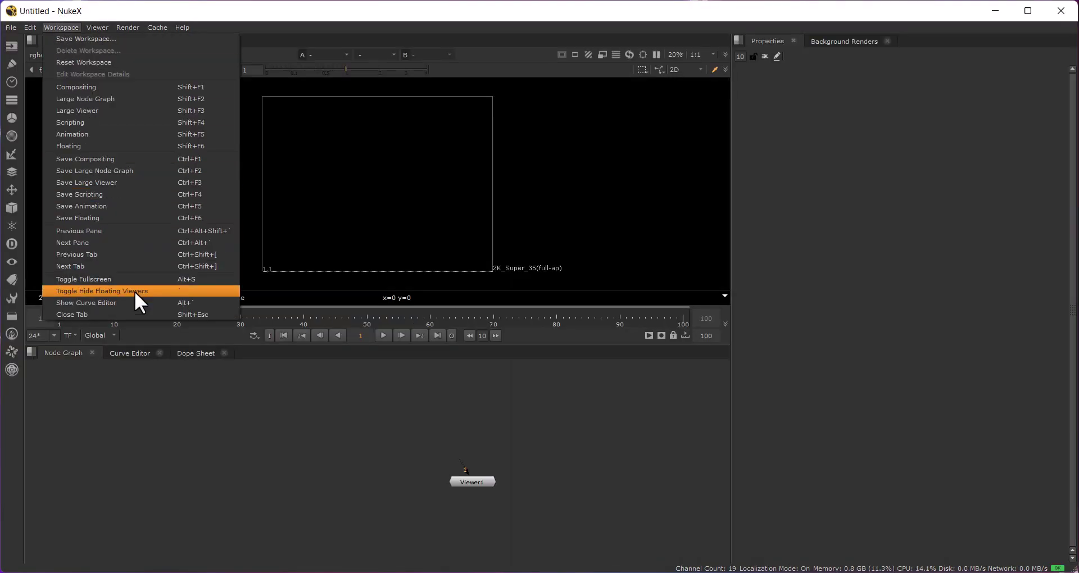
left_click(310, 261)
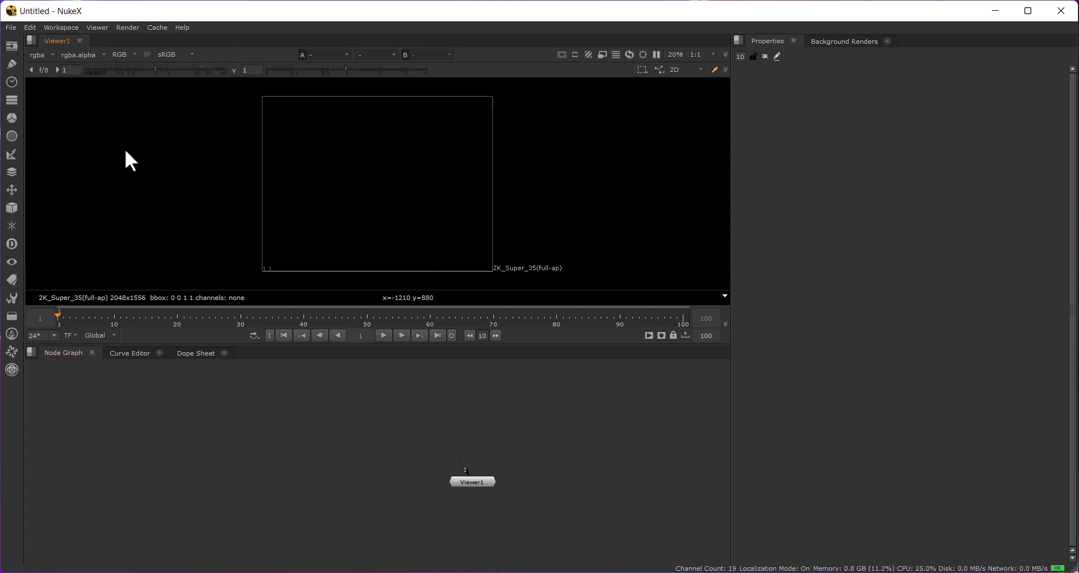
left_click(97, 27)
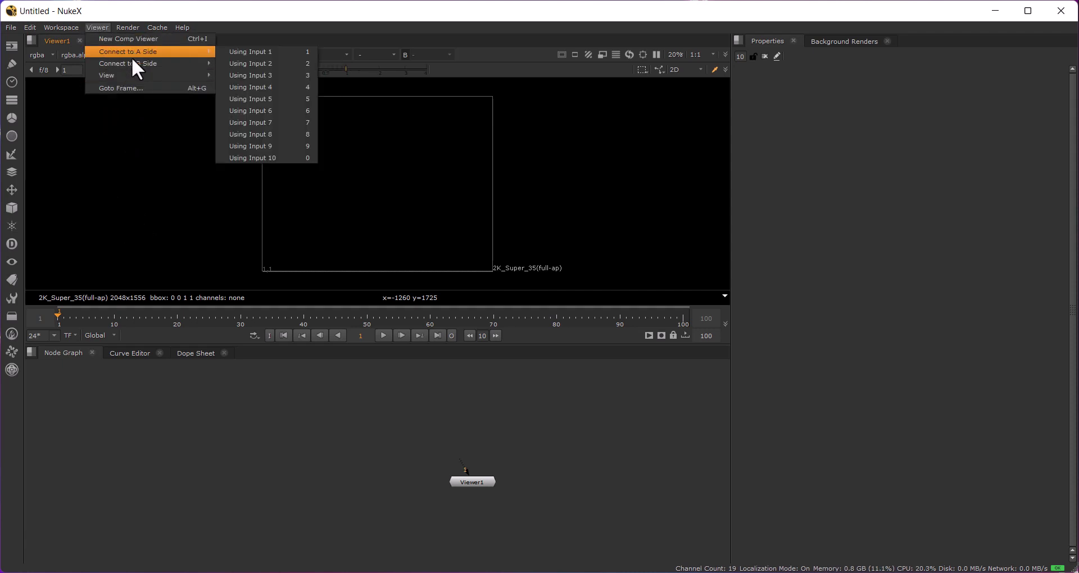
left_click(191, 400)
left_click_drag(192, 400, 390, 499)
mouse_move(560, 402)
left_mouse_down()
mouse_move(183, 517)
mouse_move(400, 474)
left_mouse_up()
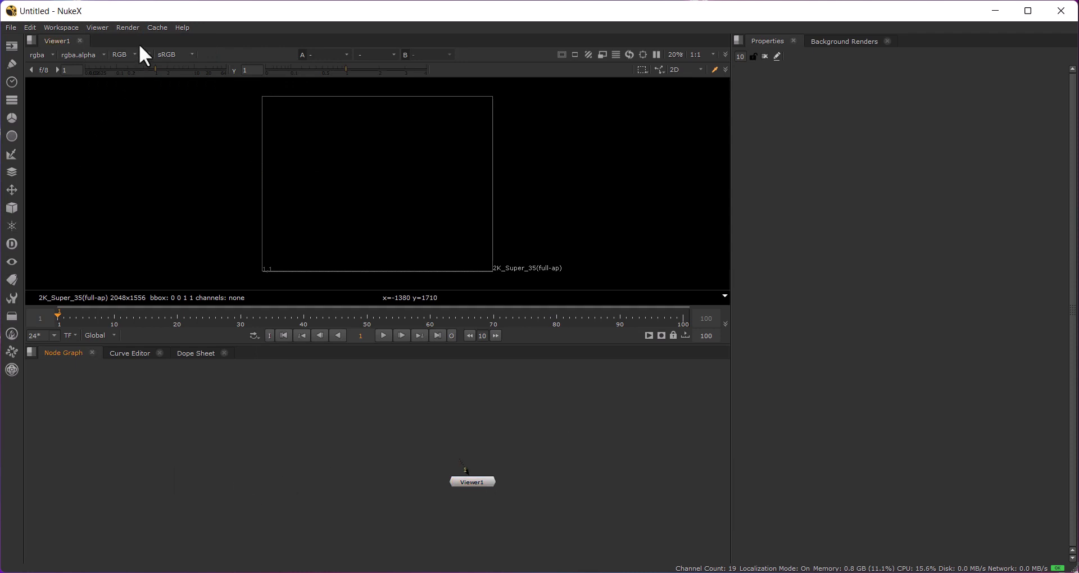
left_click(127, 28)
left_click(277, 442)
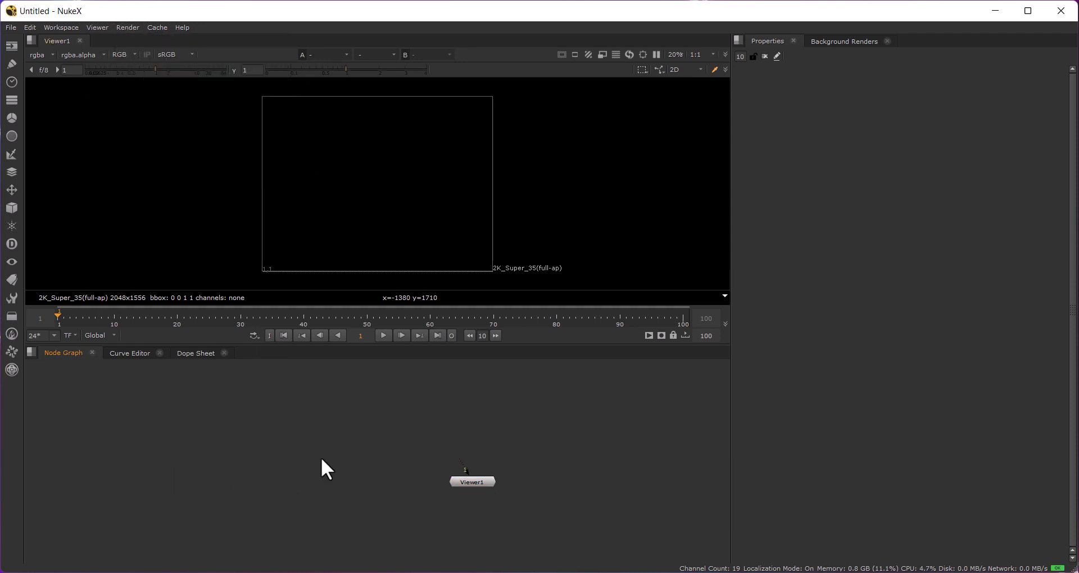
Review the cache commands, including the Localization options, and the help commands.
left_click(158, 28)
key("Right")
left_click(154, 25)
left_click(158, 27)
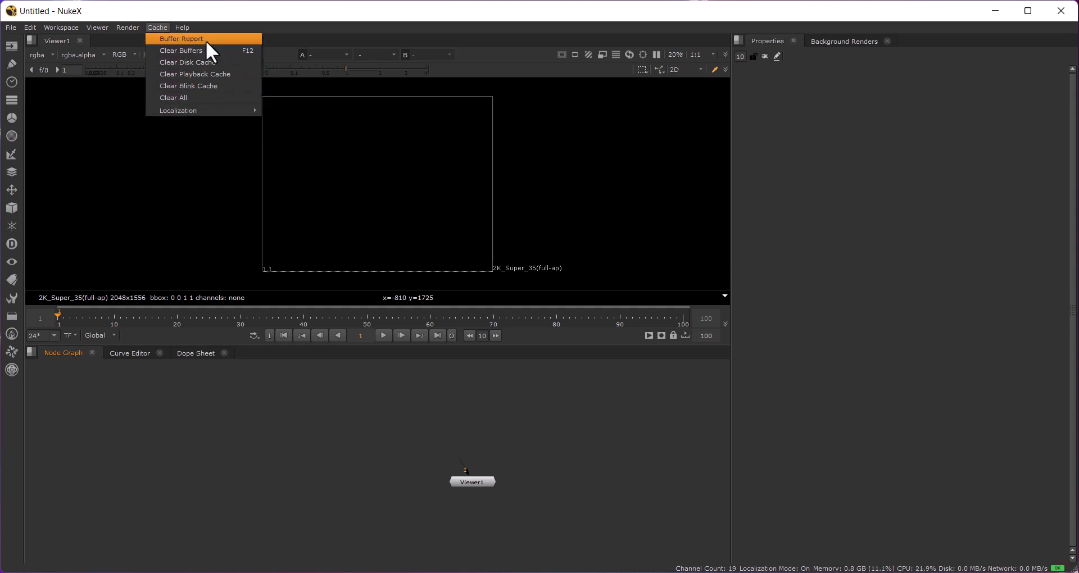
left_click(128, 127)
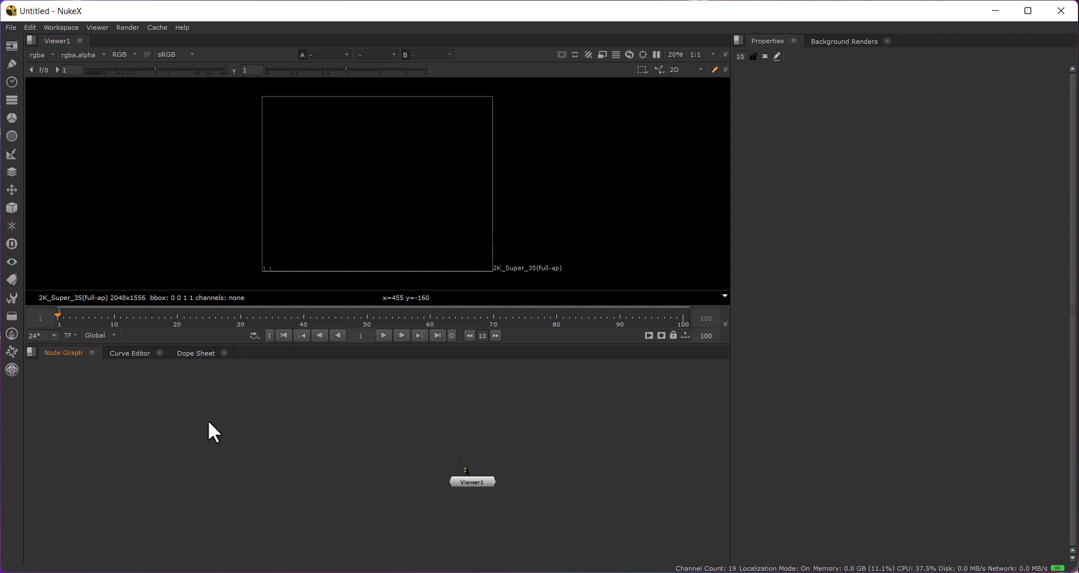
left_click_drag(185, 378, 359, 478)
left_click_drag(611, 413, 260, 552)
left_click(349, 451)
left_click(133, 353)
left_click(48, 354)
left_click(158, 28)
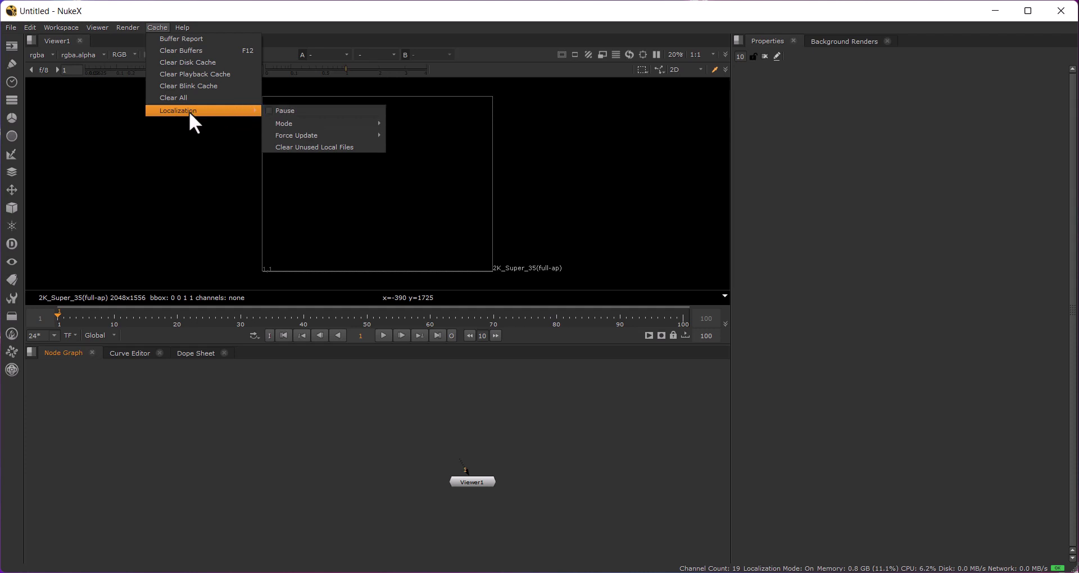
left_click(182, 27)
left_click(174, 188)
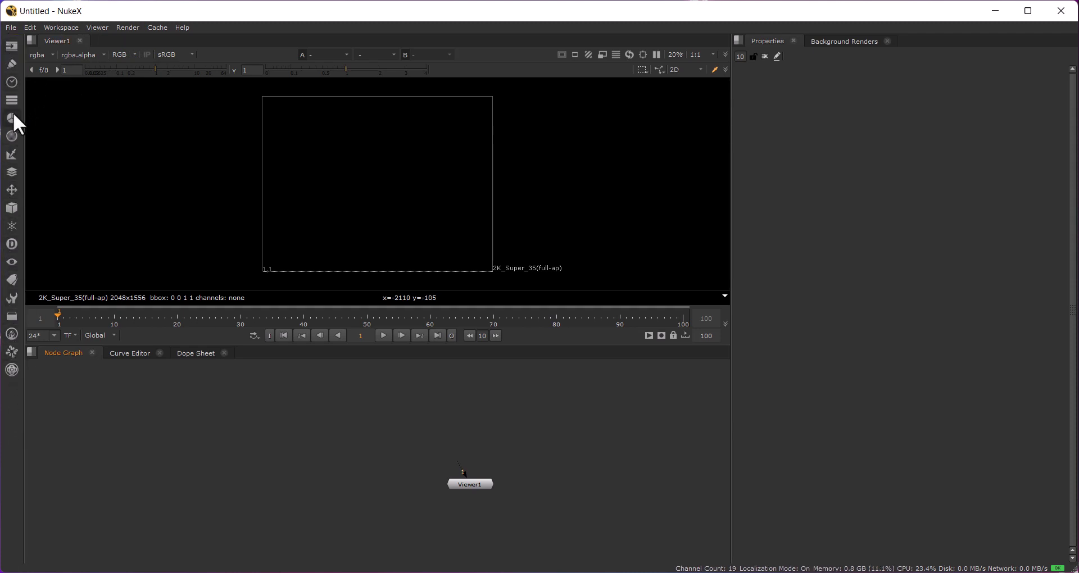
Browse the image, draw, time and channel nodes available for the node graph without adding any.
left_click(11, 46)
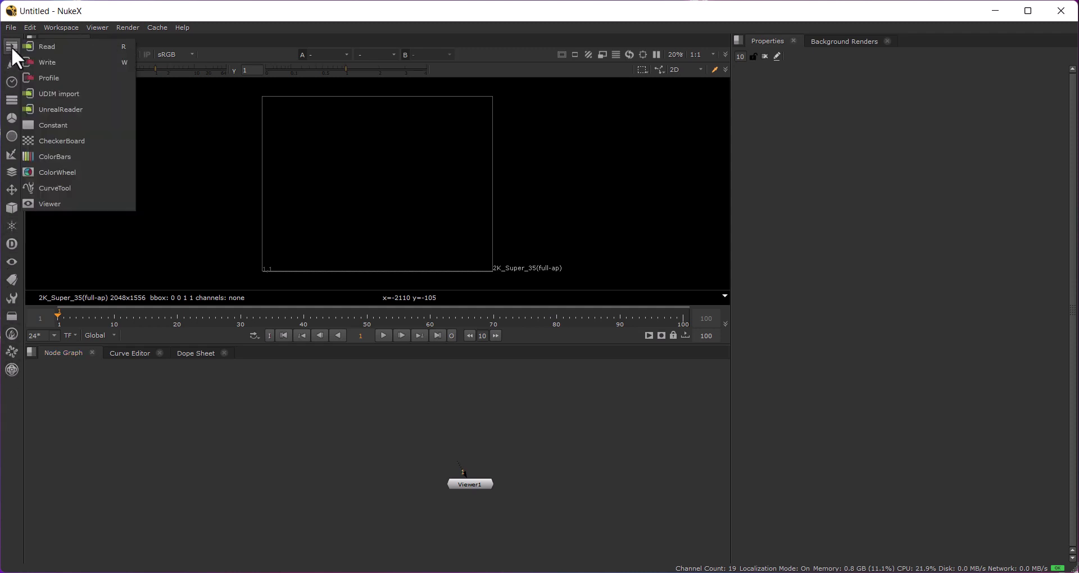
left_click(264, 157)
left_click(9, 66)
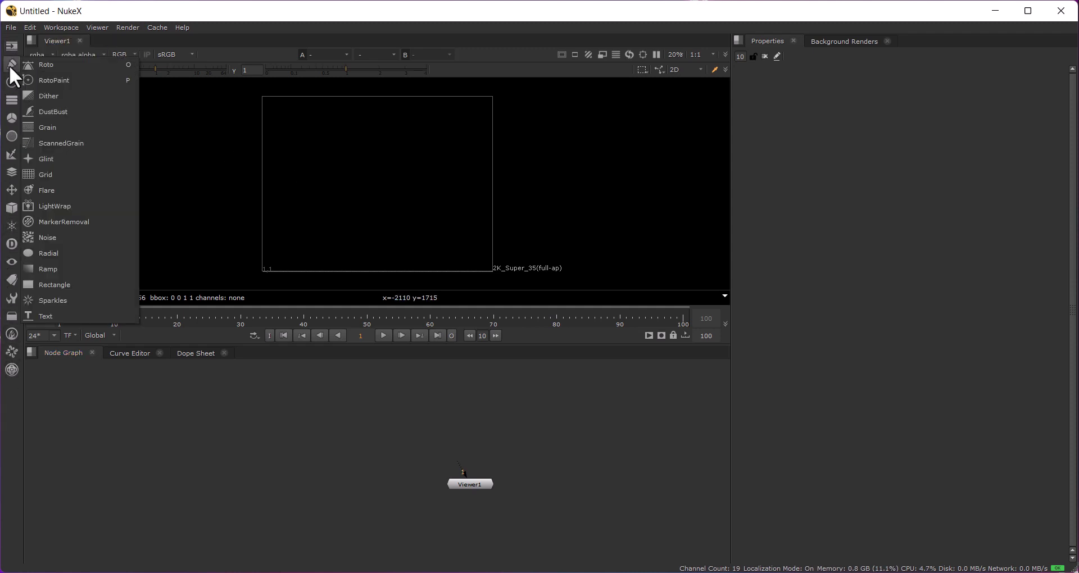
left_click(7, 80)
left_click(10, 81)
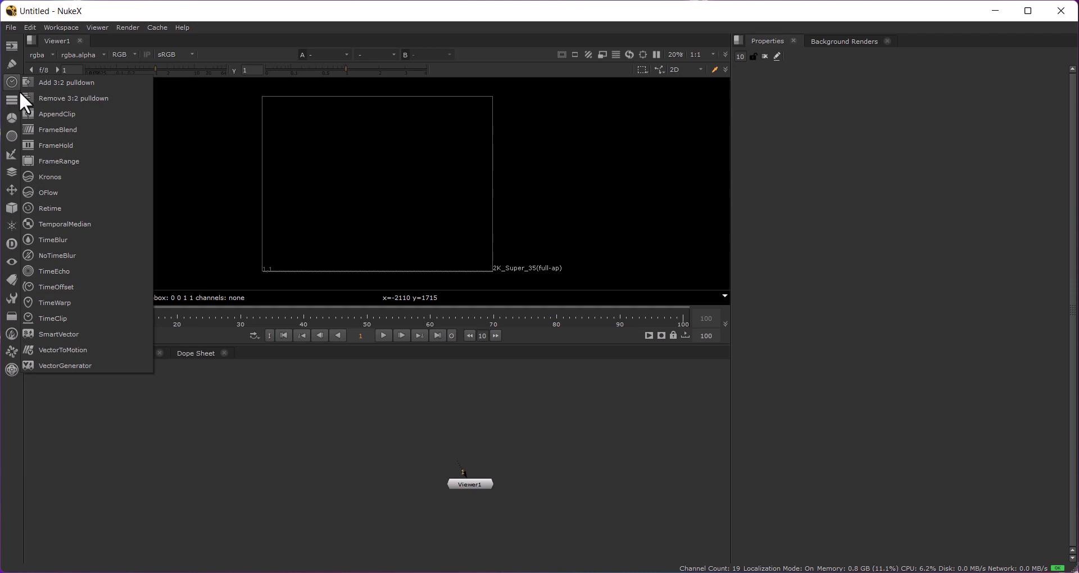
left_click(289, 406)
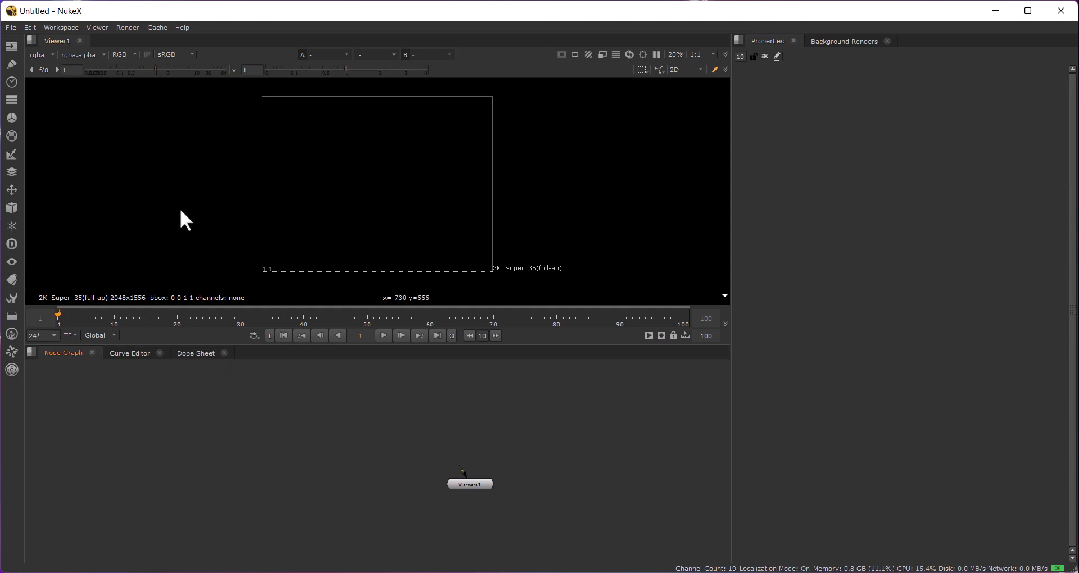
left_click_drag(236, 501, 474, 490)
left_click(17, 101)
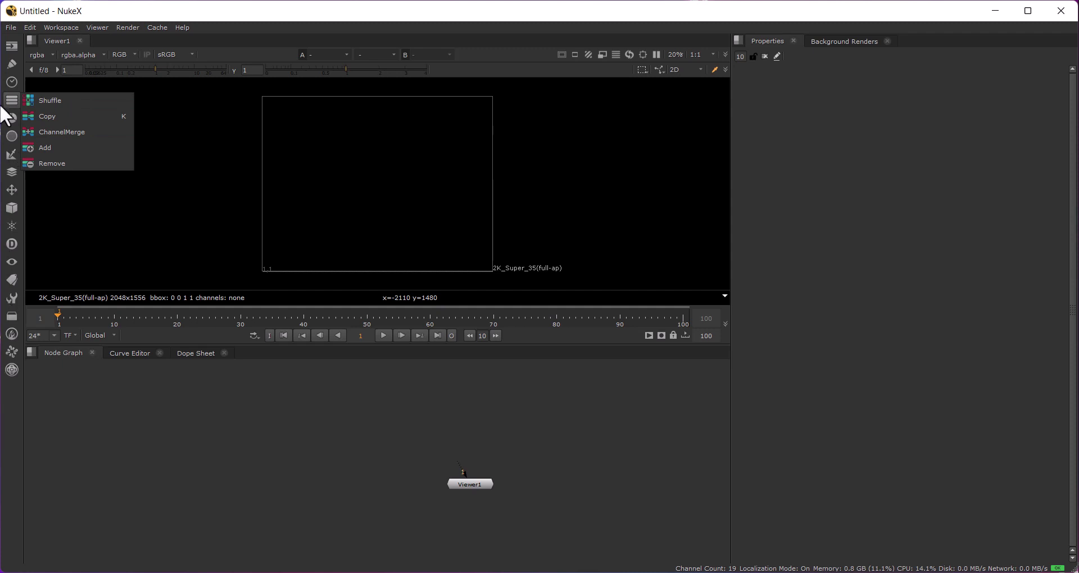
left_click(193, 104)
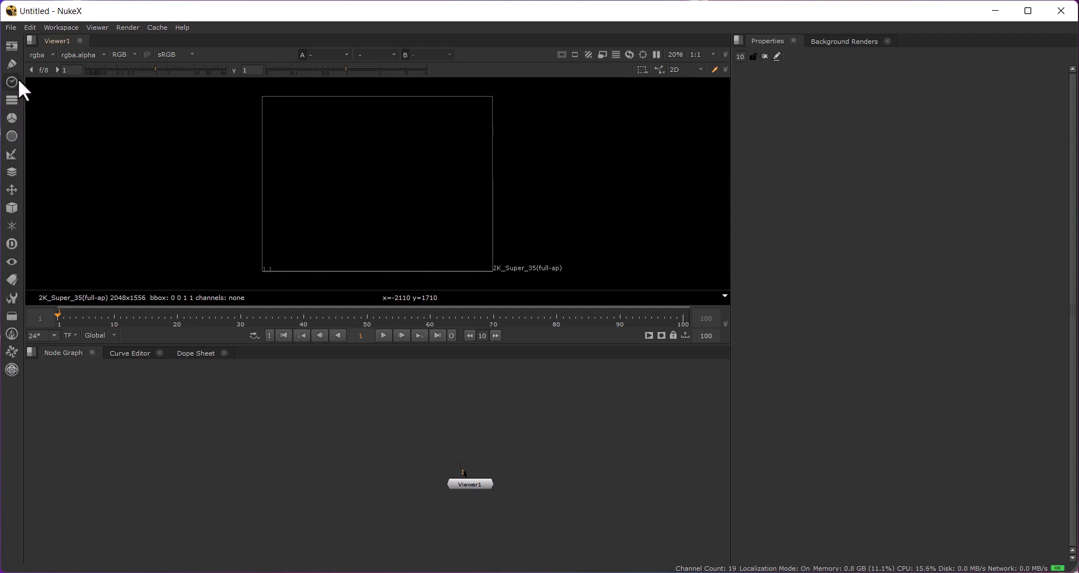
Browse the time, channel, color, filter and transform nodes available for the node graph without adding any.
left_click(15, 81)
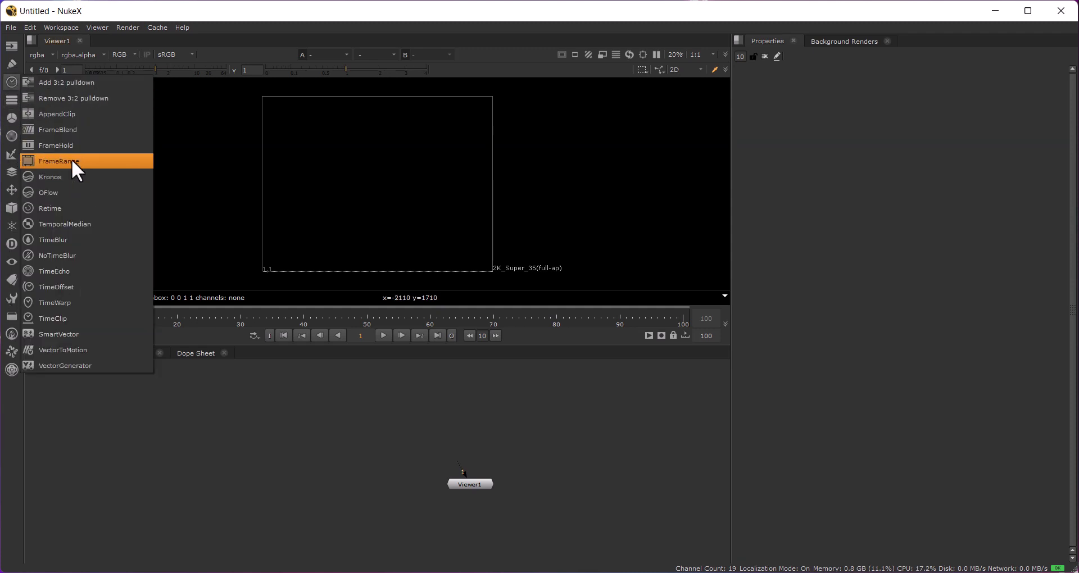
left_click(8, 104)
left_click(8, 104)
left_click(8, 104)
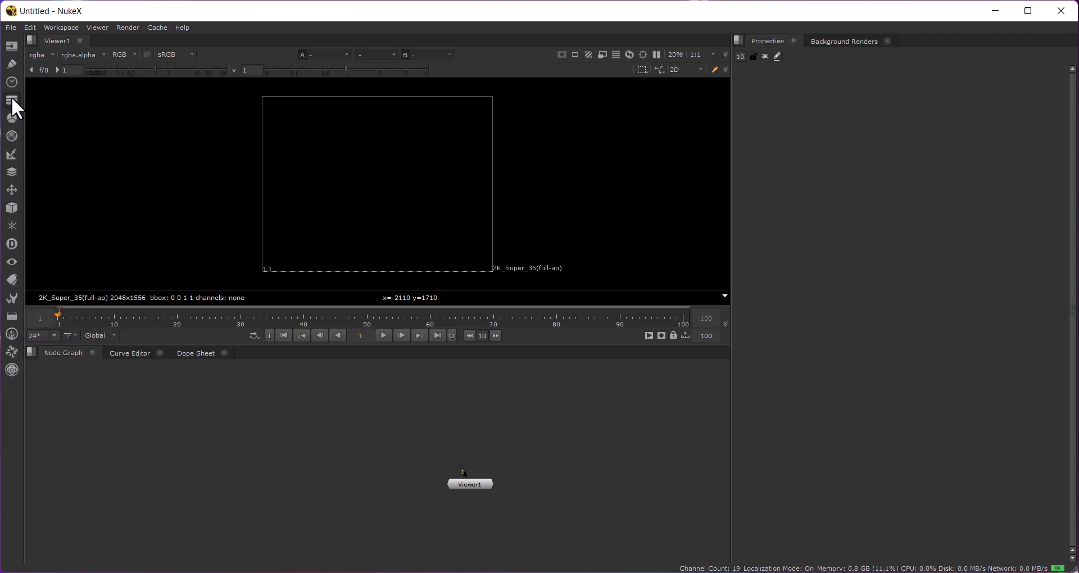
left_click(9, 103)
left_click(8, 122)
left_click(9, 121)
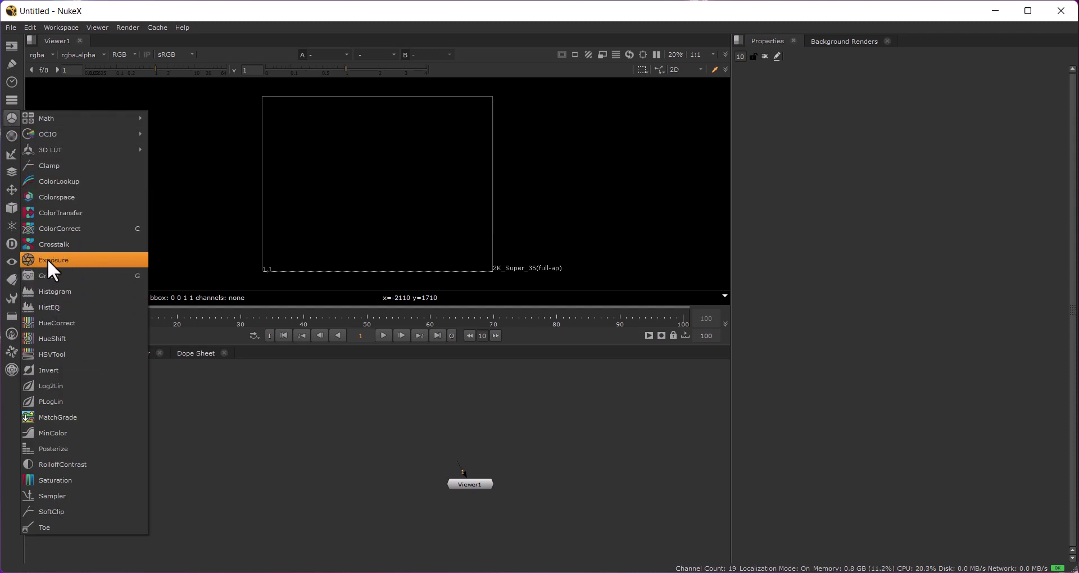
left_click(9, 135)
left_click(9, 134)
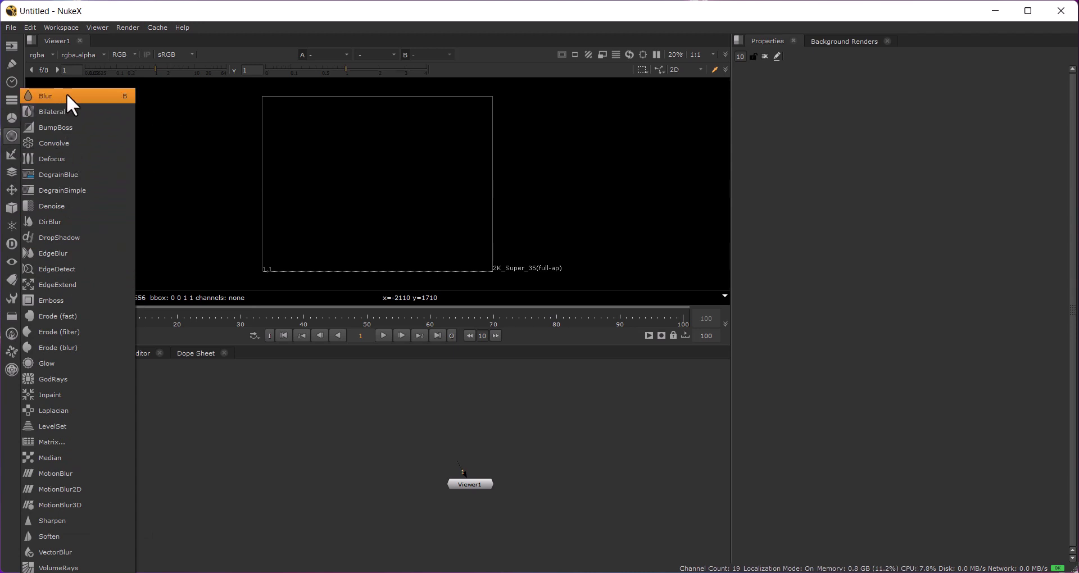
left_click(336, 337)
left_click(11, 190)
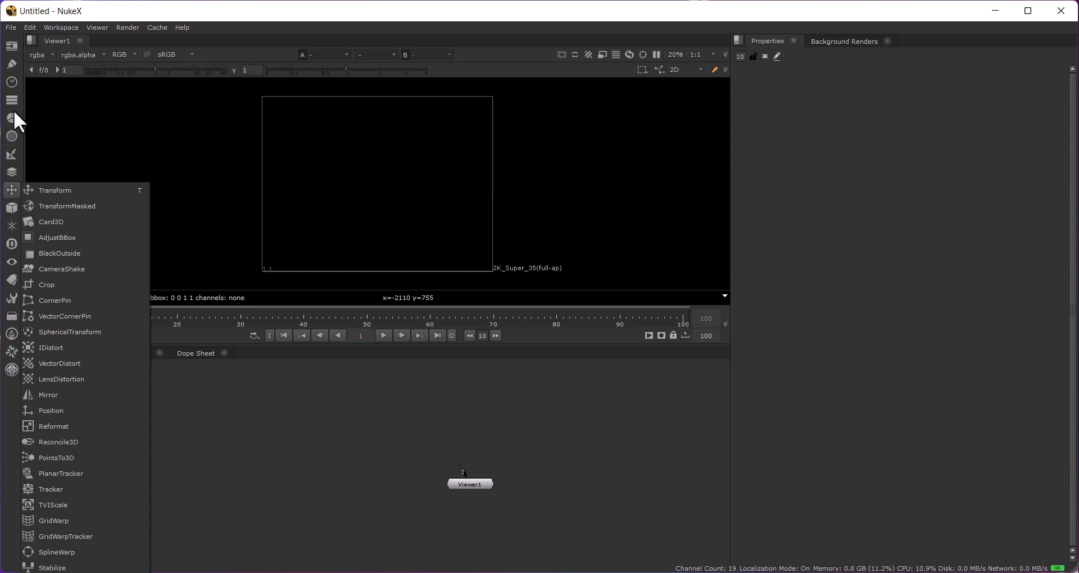
left_click(149, 173)
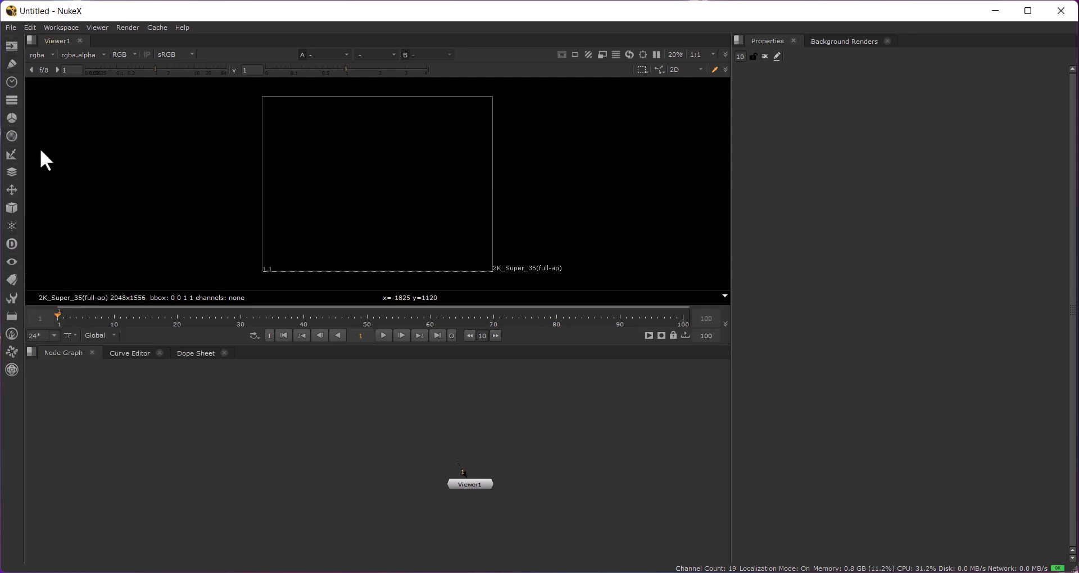
Refit the viewer and browse the merge nodes, including the operations grouped under Merges.
middle_click_drag(301, 220, 366, 218)
key("f")
left_click(12, 172)
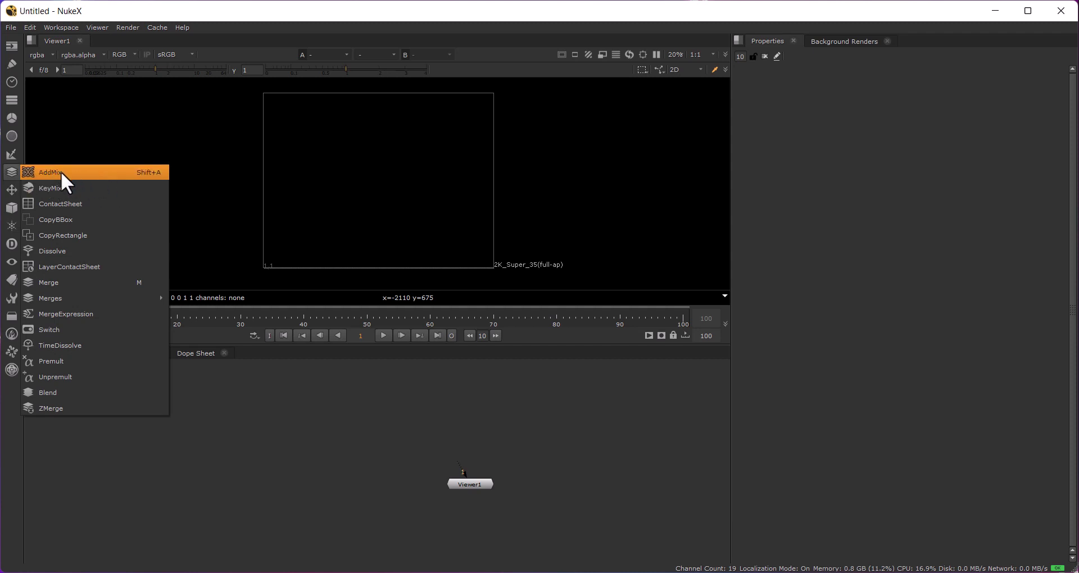
mouse_move(90, 298)
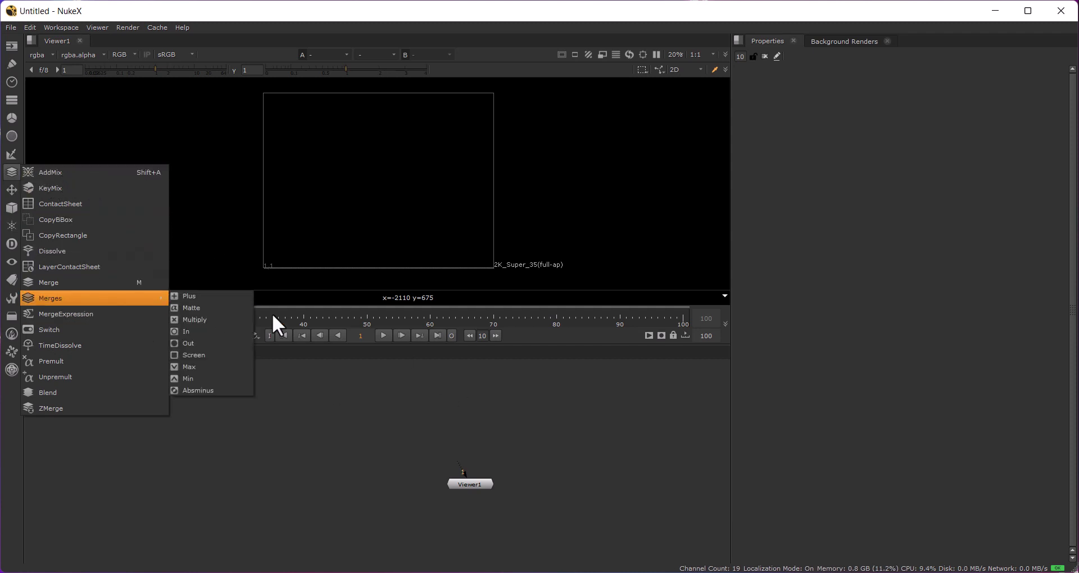
left_click(366, 387)
Collapse the node toolbar pane and restore it to its original width.
middle_click_drag(369, 431, 302, 425)
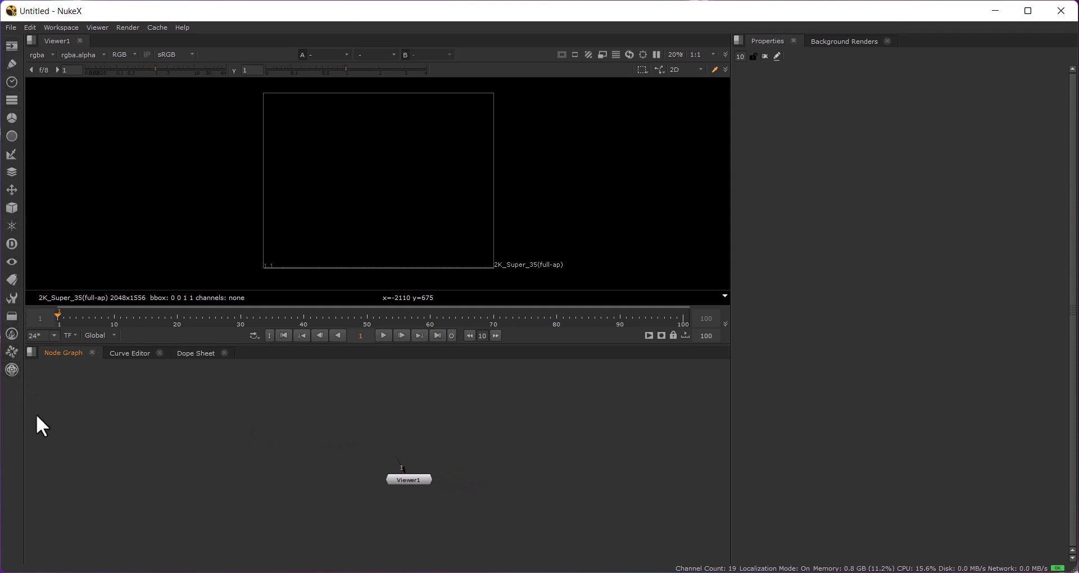
left_click_drag(24, 398, 2, 366)
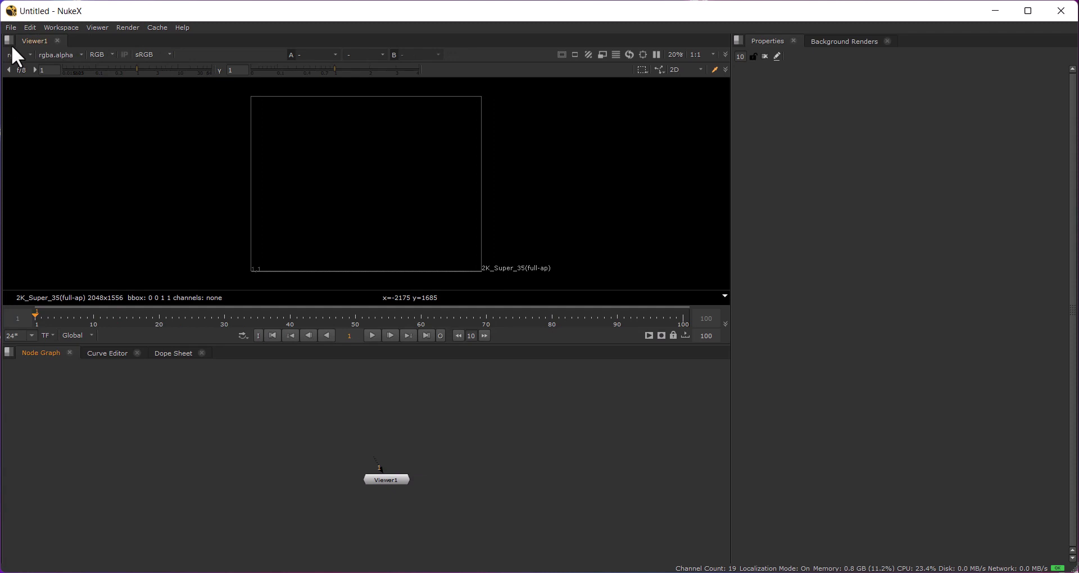
left_click(8, 372)
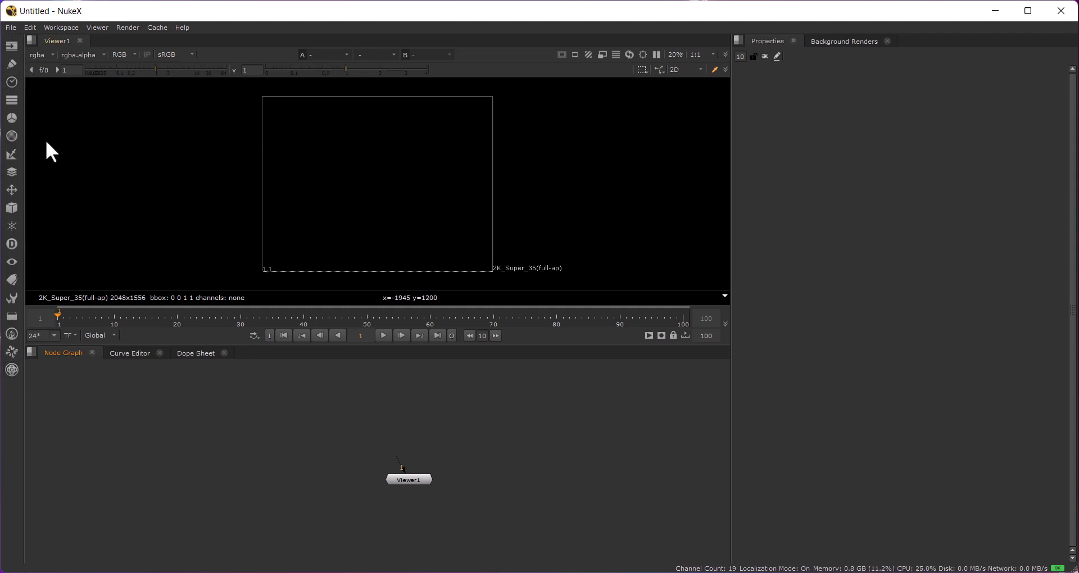
left_click_drag(539, 410, 129, 559)
left_click_drag(210, 529, 552, 423)
left_click_drag(561, 420, 175, 548)
left_click_drag(141, 554, 565, 444)
left_click_drag(565, 444, 173, 551)
left_click(342, 447)
Look through the filter and color node lists again without adding a node.
left_click(9, 134)
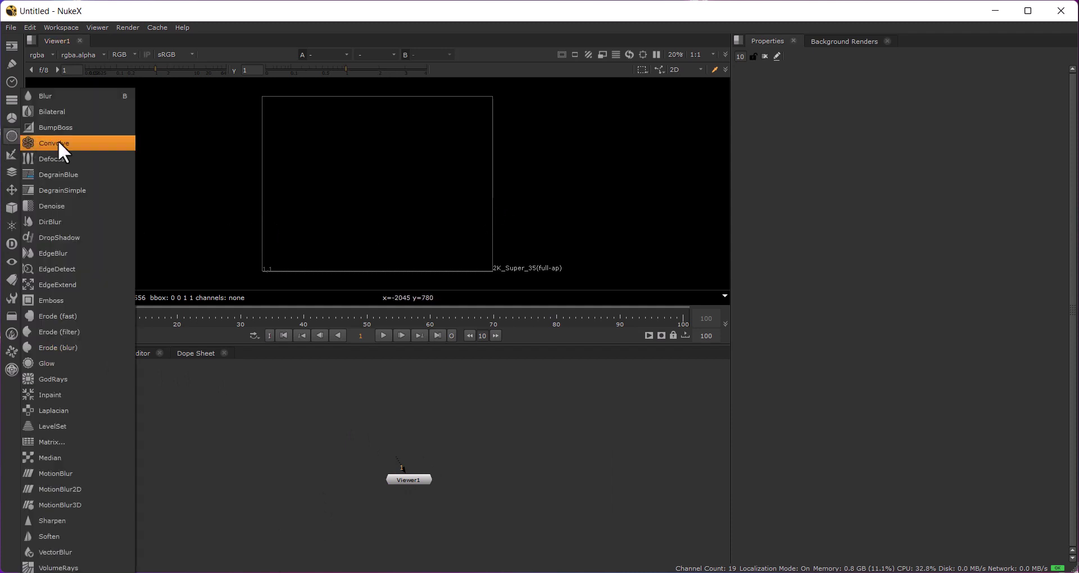
left_click(244, 424)
left_click(9, 135)
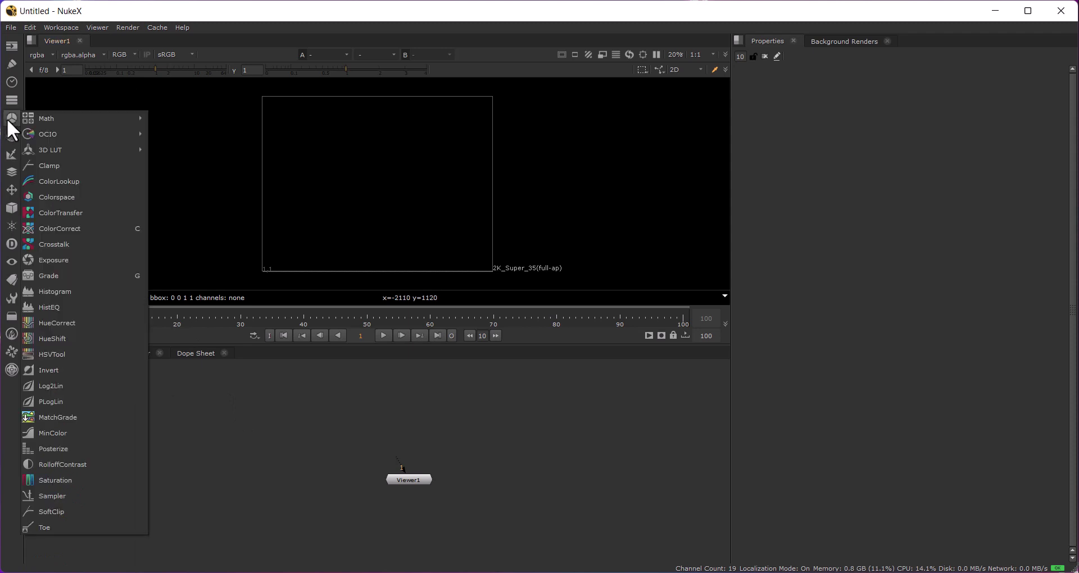
left_click(13, 133)
left_click(12, 134)
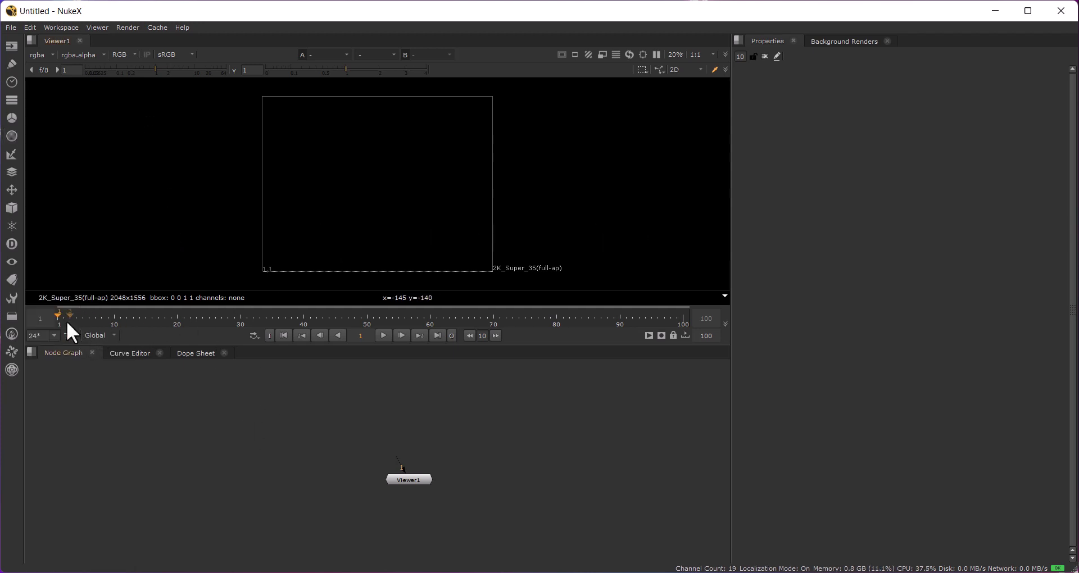
left_click_drag(187, 79, 600, 276)
mouse_move(600, 88)
left_mouse_down()
mouse_move(169, 275)
mouse_move(420, 226)
mouse_move(613, 88)
mouse_move(161, 270)
mouse_move(466, 212)
mouse_move(612, 83)
left_mouse_up()
left_click_drag(613, 83, 610, 104)
left_click_drag(721, 81, 45, 271)
left_click_drag(657, 392, 171, 516)
left_click_drag(257, 523, 587, 413)
left_click(258, 448)
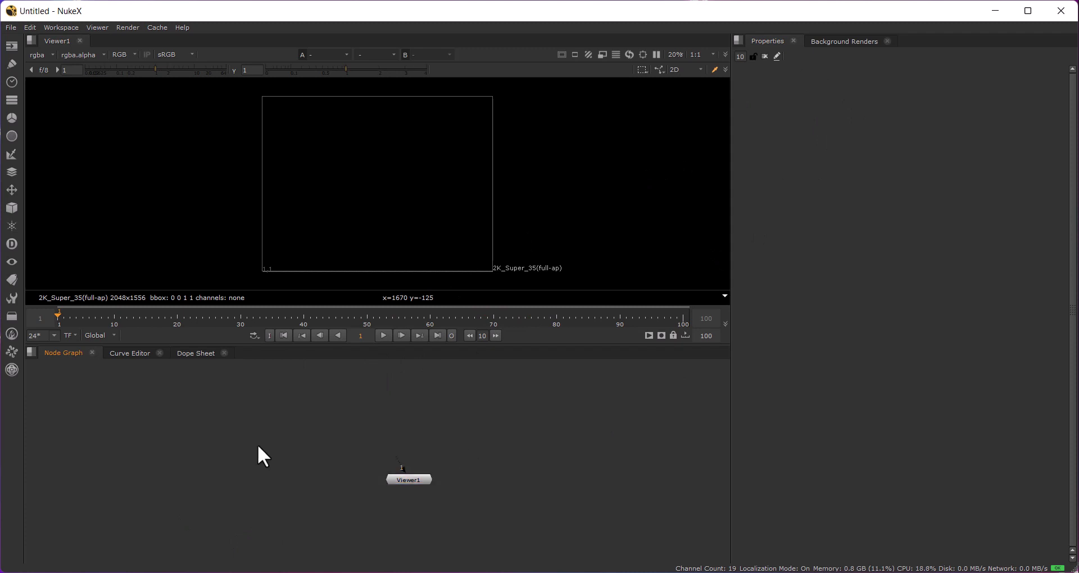
left_click_drag(77, 376, 654, 540)
left_click_drag(702, 369, 123, 544)
left_click(104, 397)
left_click_drag(85, 378, 681, 552)
left_click(676, 445)
left_click_drag(689, 374, 212, 540)
left_click(143, 531)
left_click_drag(161, 383, 577, 565)
left_click(633, 531)
middle_click_drag(550, 453, 564, 488)
left_click_drag(712, 375, 360, 534)
left_click_drag(622, 97, 162, 277)
left_click(159, 421)
left_click_drag(117, 384, 628, 512)
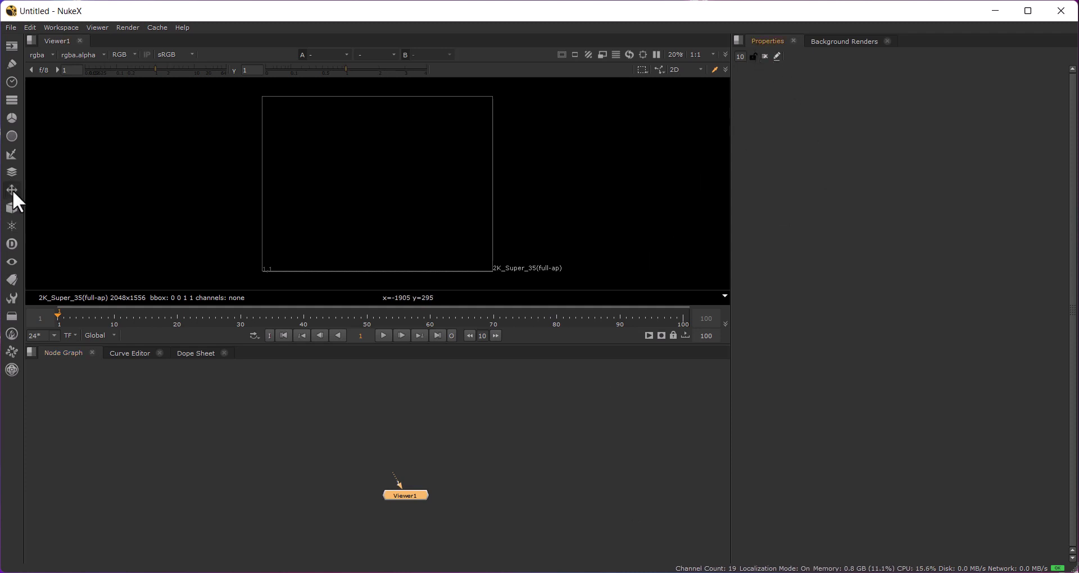
Add a Blur node from the filter nodes and move it closer to the Viewer node.
left_click(12, 171)
left_click(11, 150)
left_click(11, 154)
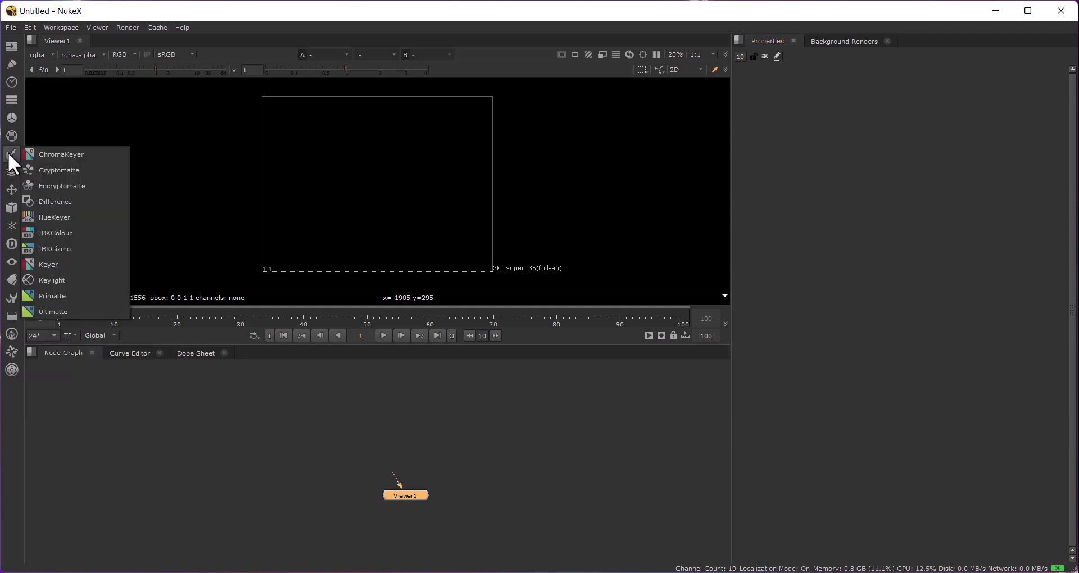
left_click(11, 135)
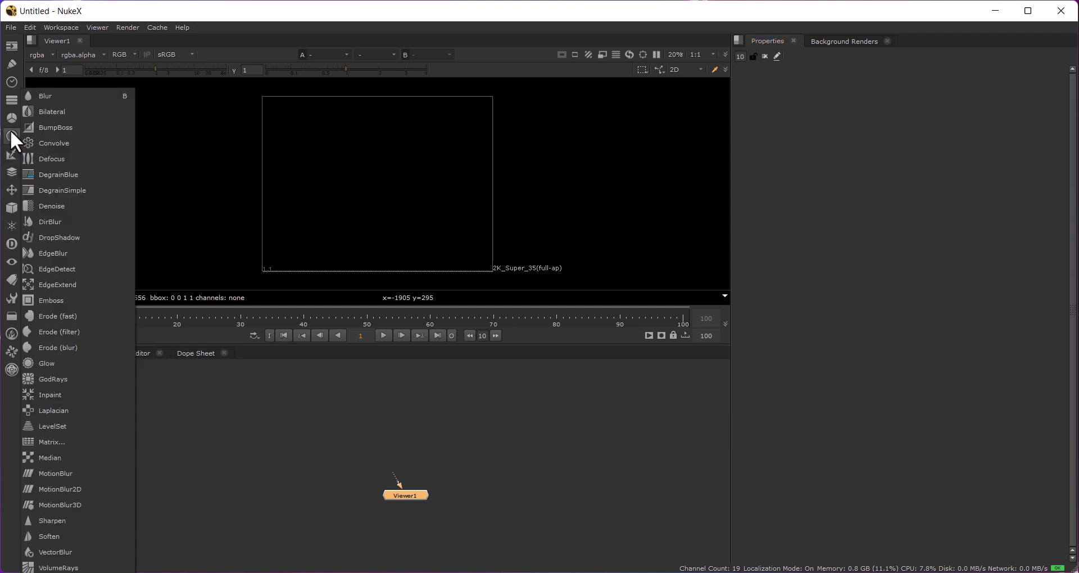
left_click(52, 95)
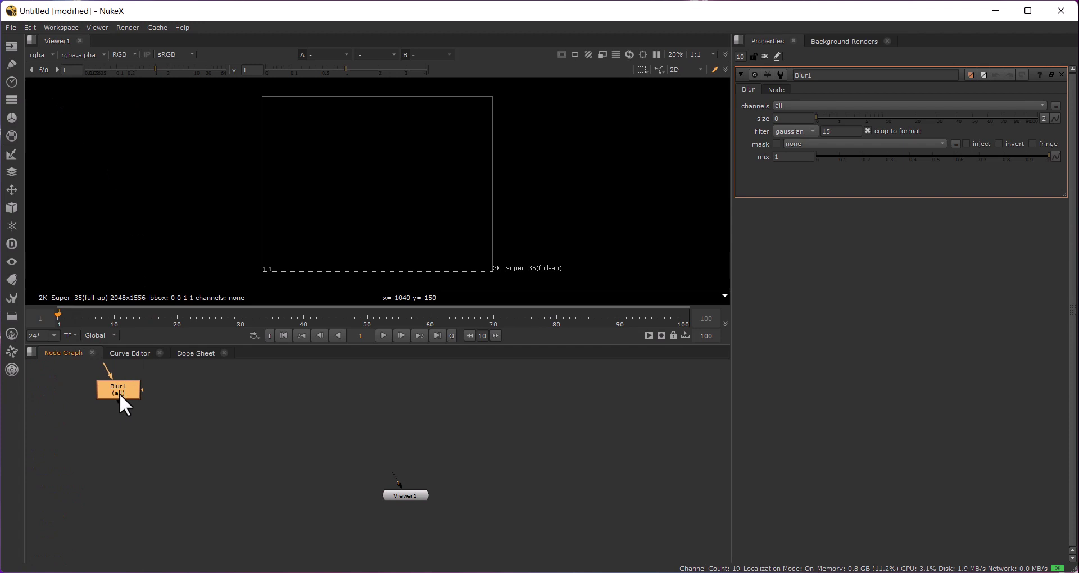
left_click_drag(116, 392, 236, 428)
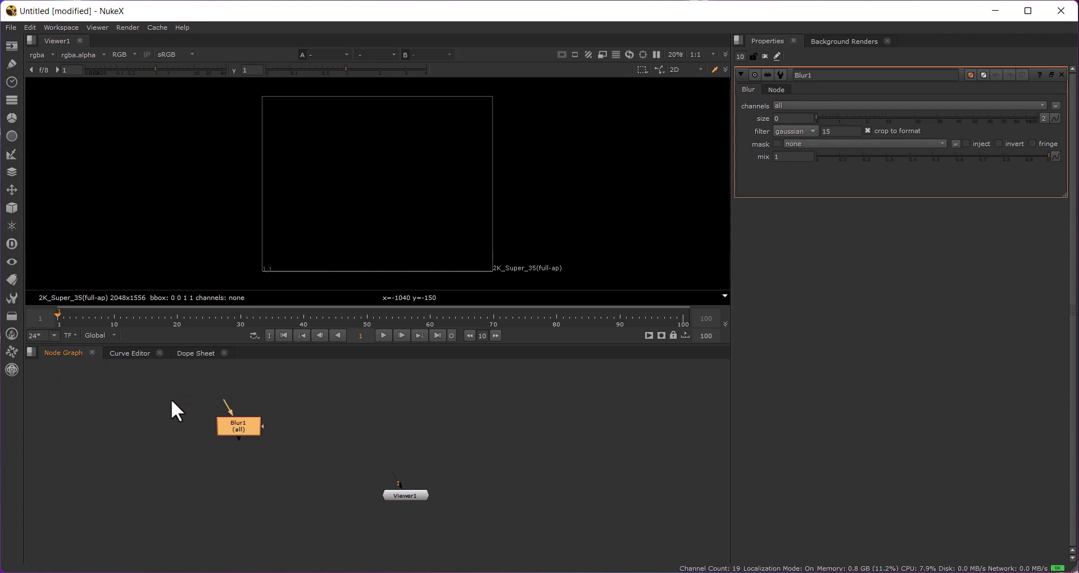
Reposition the enlarged Blur node in the node graph, placing it above and beside the Viewer node.
scroll(275, 467, "up", 2)
left_click_drag(256, 429, 295, 452)
left_click(391, 419)
left_click(276, 438)
left_click(341, 506)
left_click(316, 447)
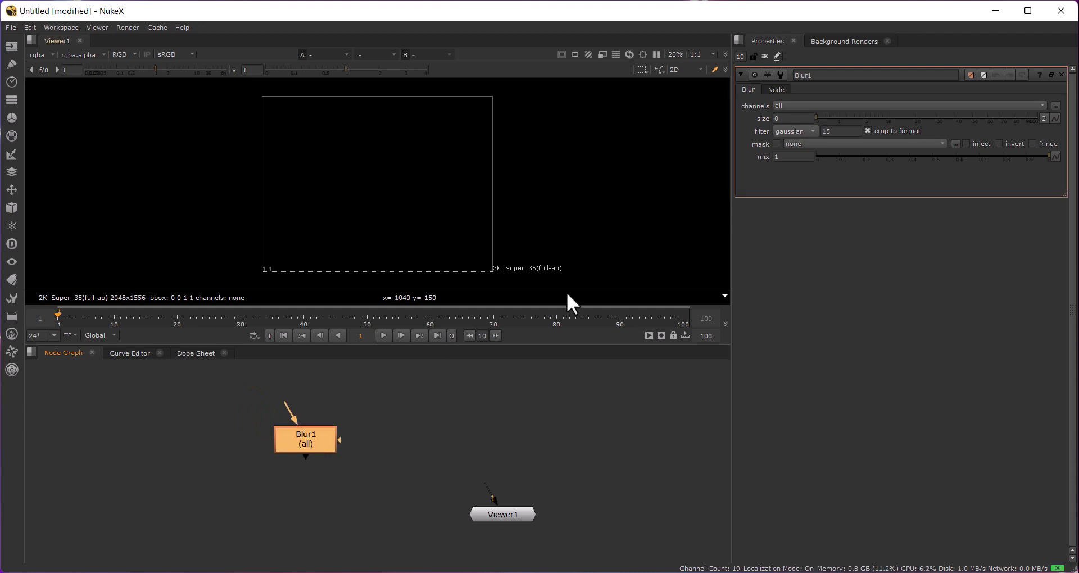
left_click_drag(307, 437, 388, 440)
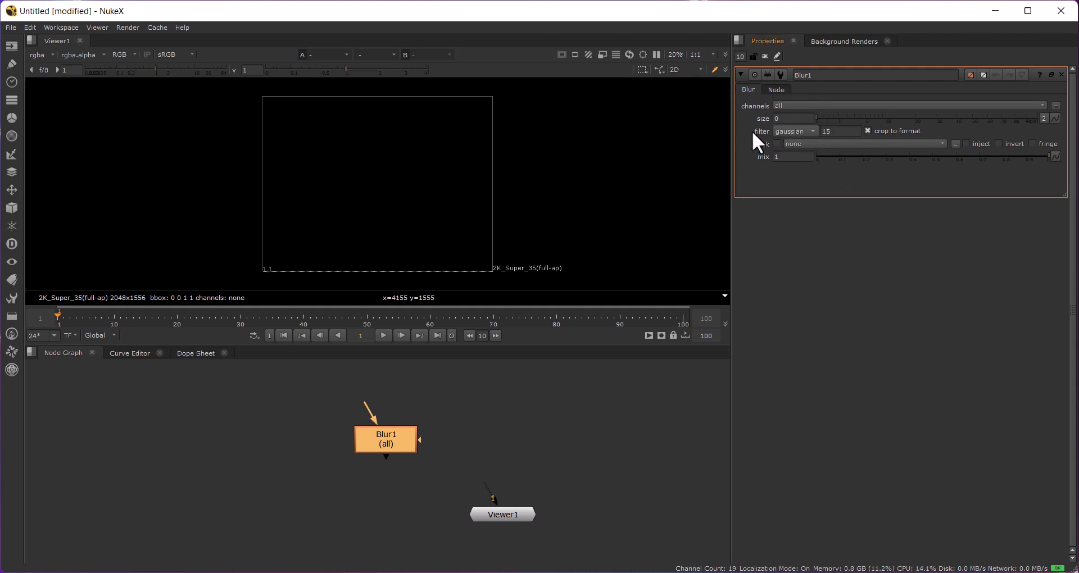
Review the Blur node's Node and Blur properties and delete the node from the graph.
left_click(777, 89)
left_click(749, 89)
left_click(509, 436)
left_click(372, 441)
key("Delete")
Add a Camera node from the 3D nodes and select it in the node graph.
left_click(12, 211)
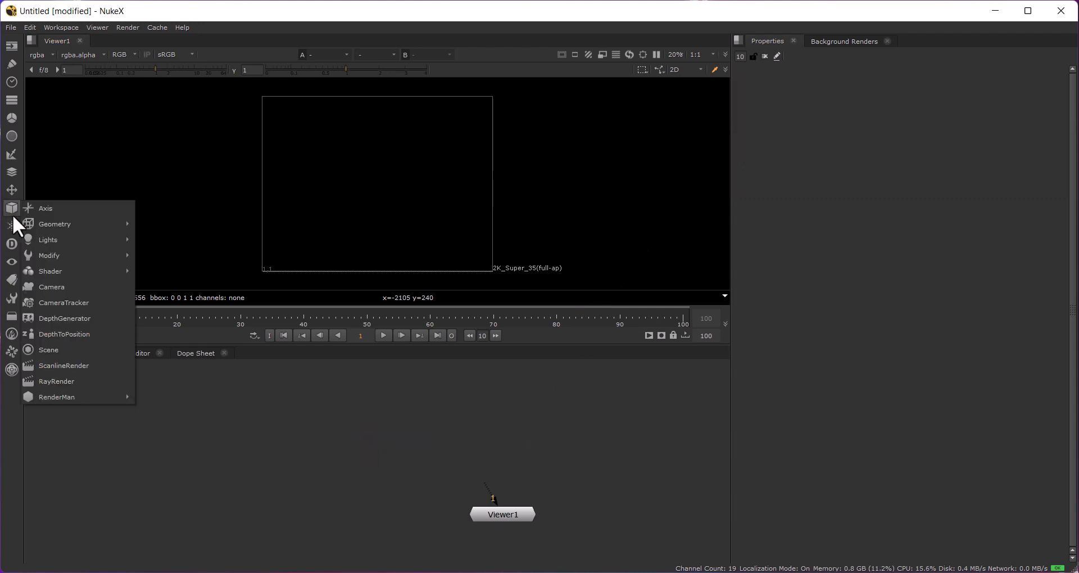
left_click(69, 287)
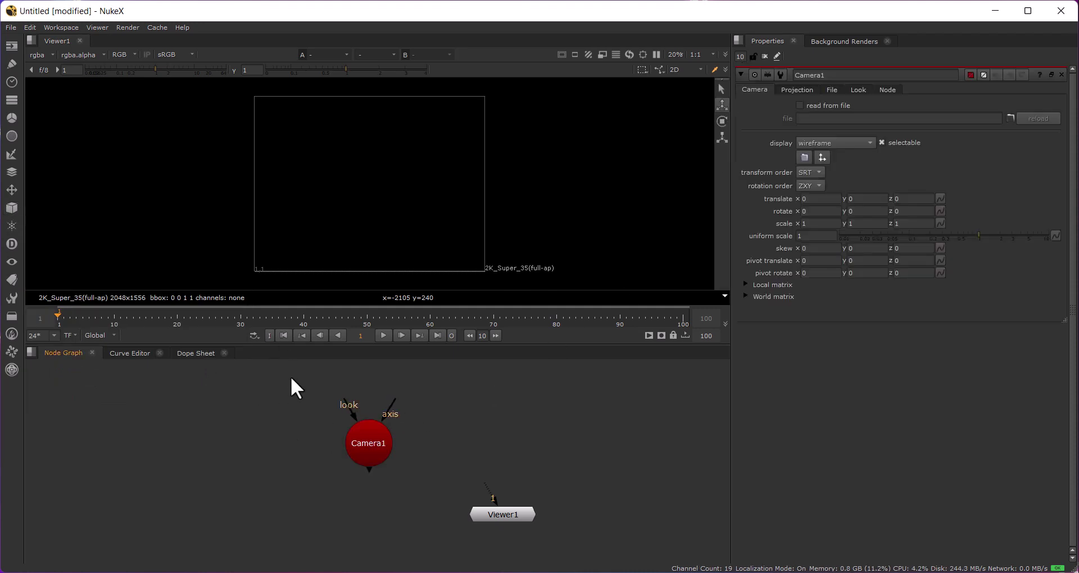
left_click(365, 437)
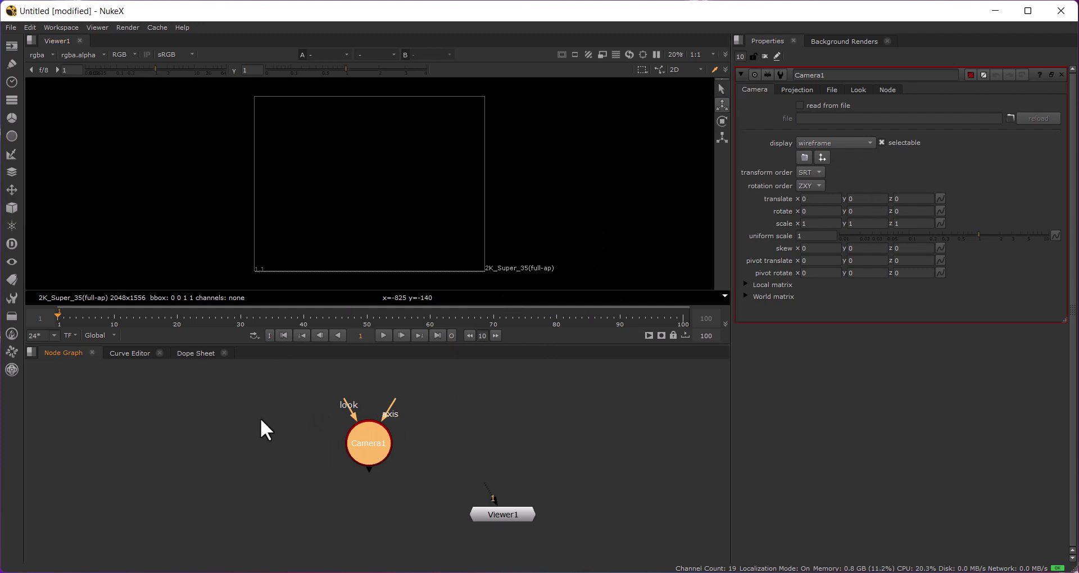
left_click_drag(513, 369, 220, 497)
Review the camera's Projection, File, Look, Node and Camera properties and delete the Camera node.
left_click(789, 90)
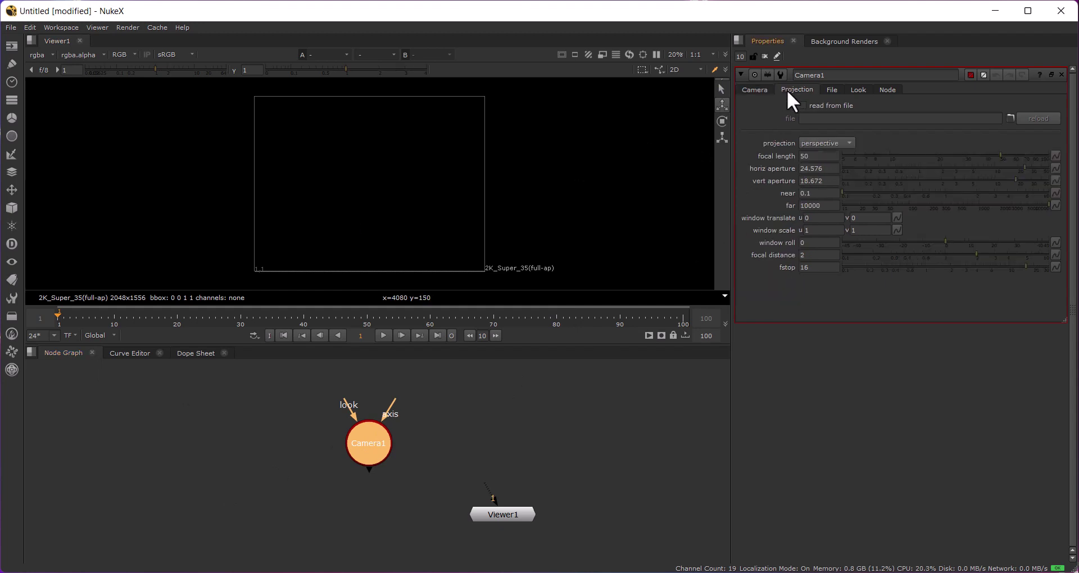
left_click(832, 89)
left_click(858, 89)
left_click(888, 90)
left_click(755, 90)
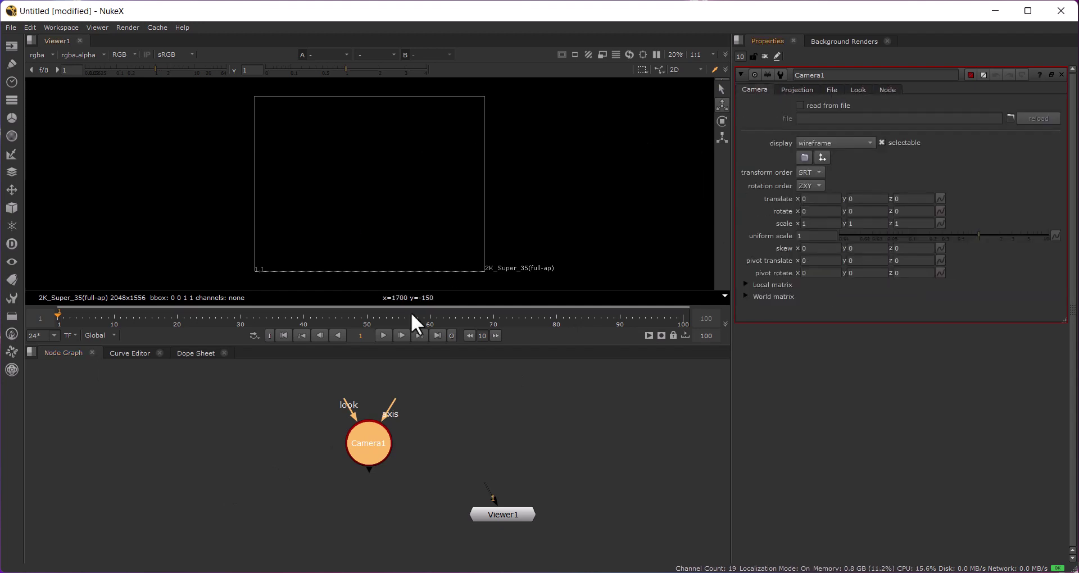
key("Delete")
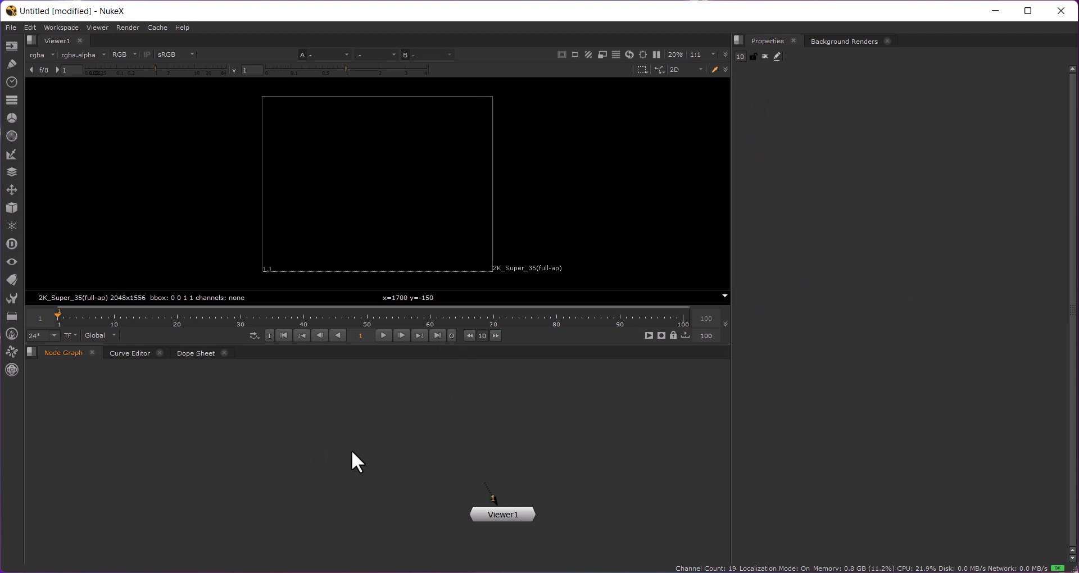
Move the Viewer node to the left half of the node graph.
middle_click_drag(368, 431, 375, 415)
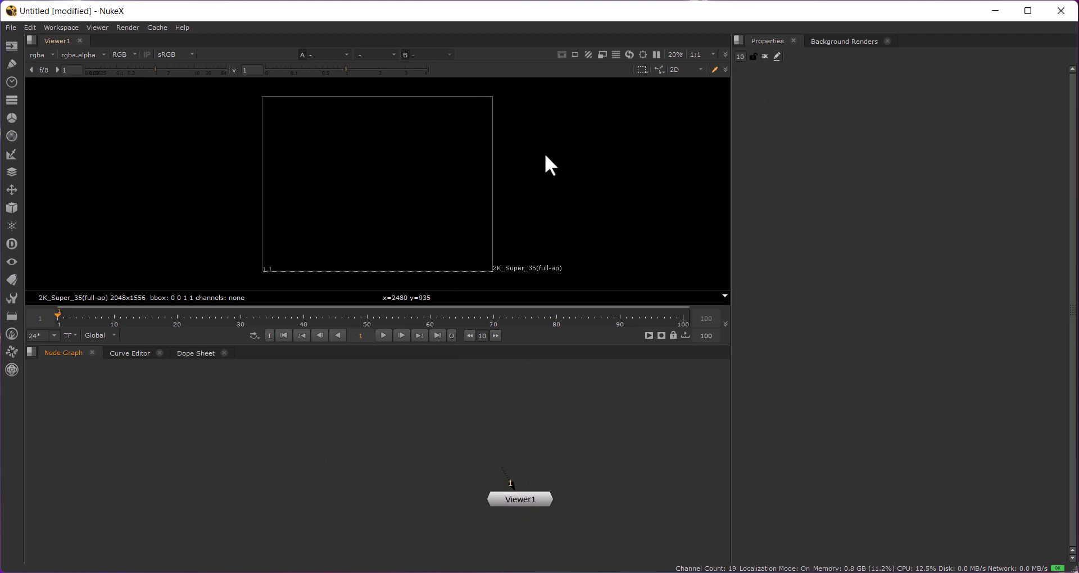
left_click_drag(508, 506, 532, 470)
left_click(341, 468)
left_click(371, 473)
left_click(301, 456)
left_click_drag(190, 446, 443, 521)
left_click_drag(143, 403, 307, 486)
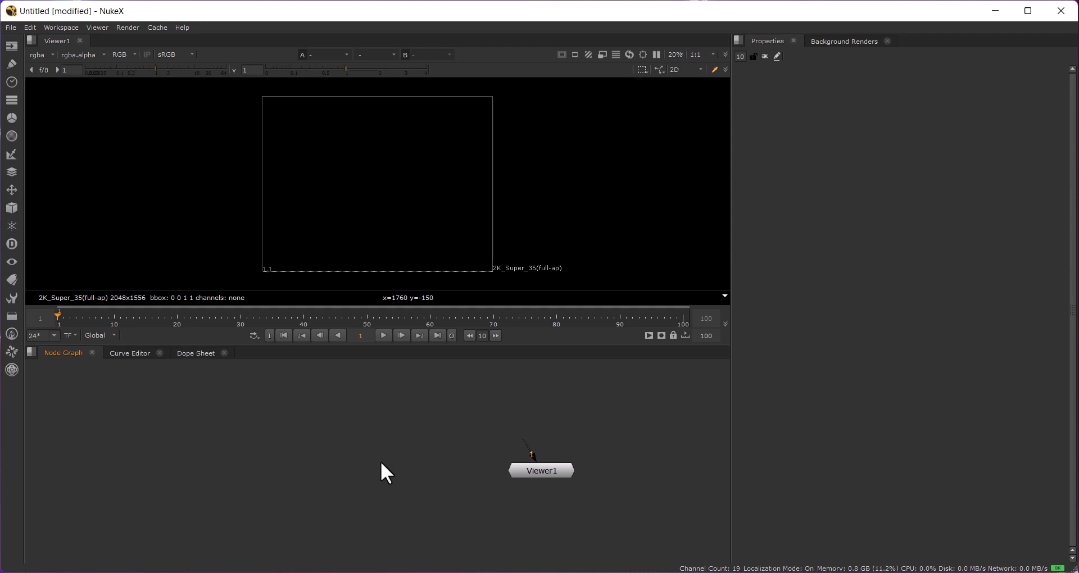
mouse_move(544, 471)
left_mouse_down()
mouse_move(539, 445)
mouse_move(530, 467)
left_mouse_up()
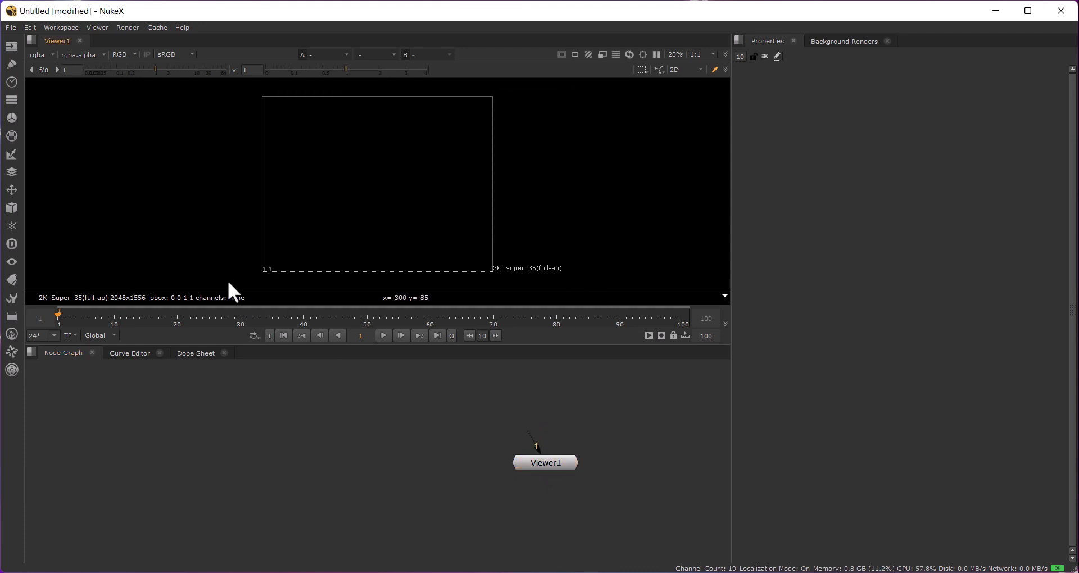
left_click_drag(521, 464, 313, 457)
left_click(323, 448)
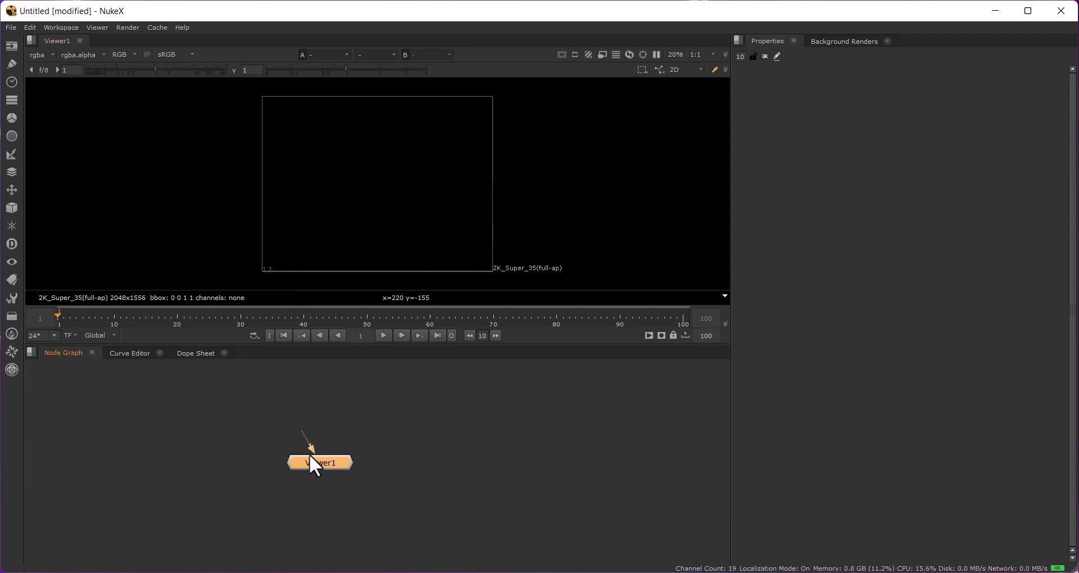
Open the node search in the empty area of the node graph and browse its list of available nodes.
left_click(448, 416)
key("Tab")
key("Escape")
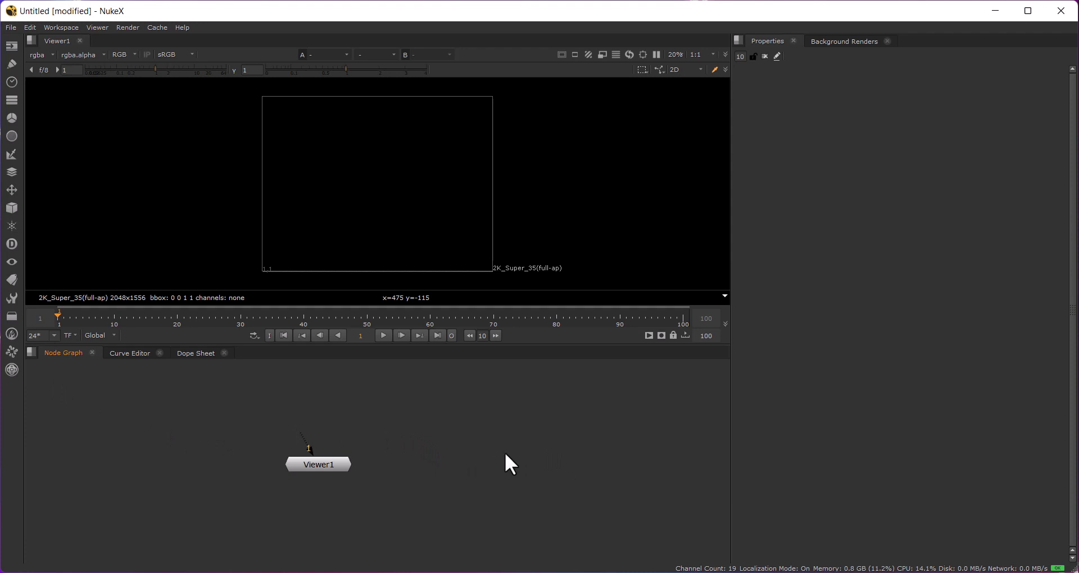
key("Tab")
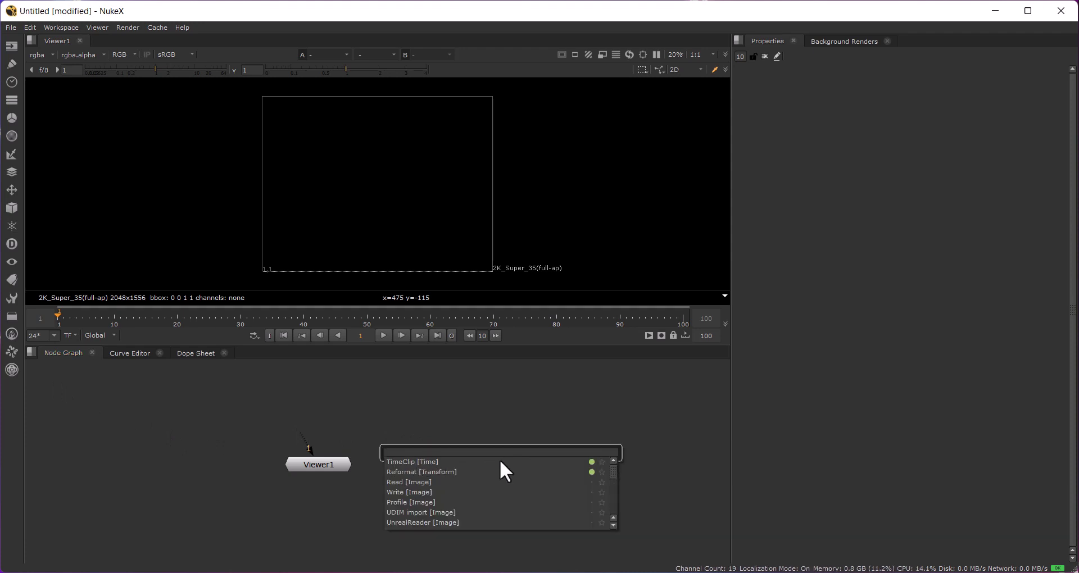
scroll(428, 470, "down", 6)
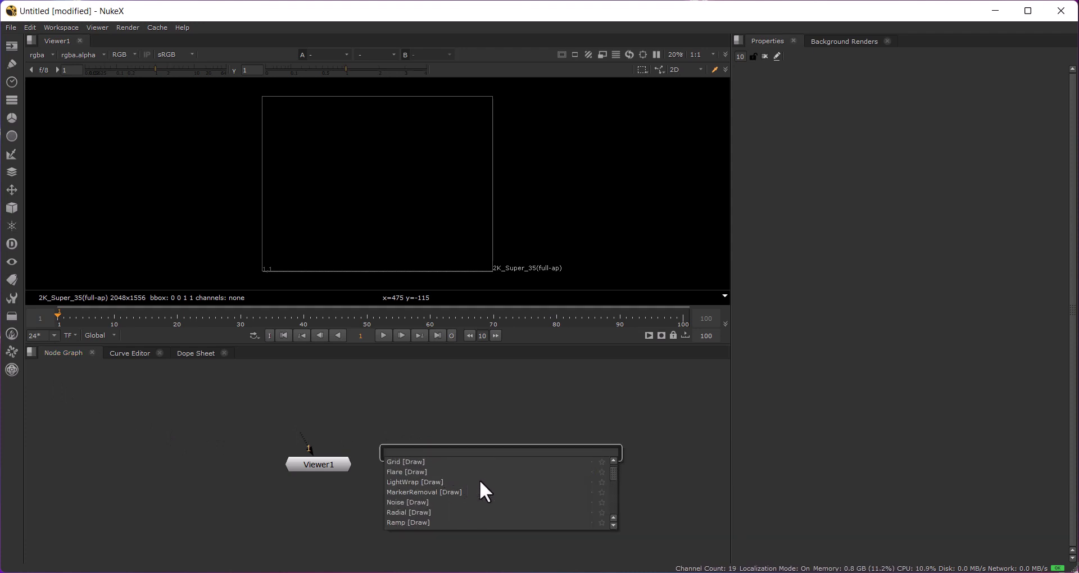
mouse_move(614, 475)
left_mouse_down()
mouse_move(614, 518)
mouse_move(614, 488)
mouse_move(600, 474)
mouse_move(612, 476)
mouse_move(615, 508)
mouse_move(617, 472)
left_mouse_up()
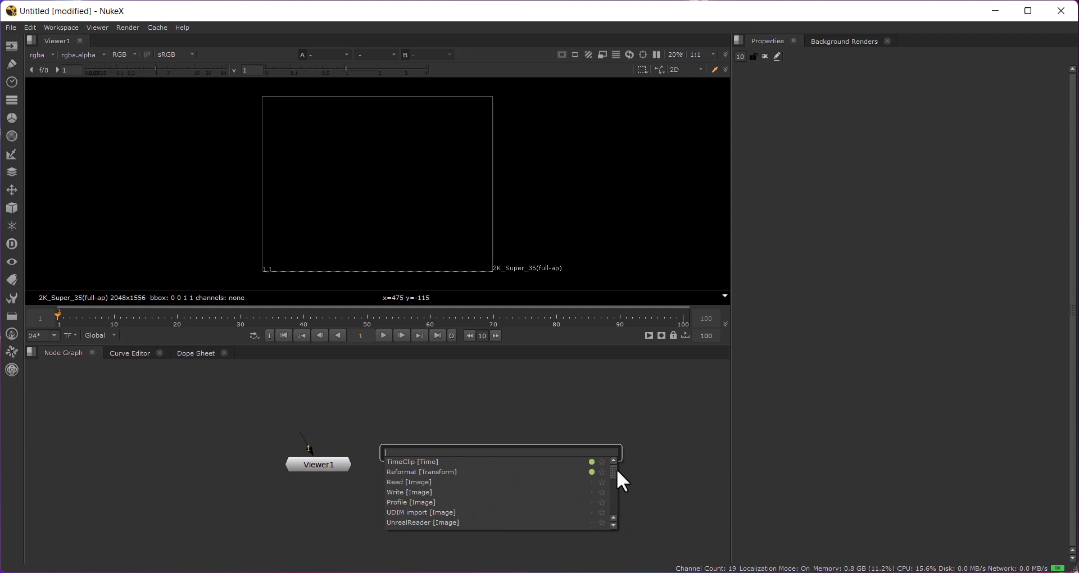
scroll(435, 497, "down", 10)
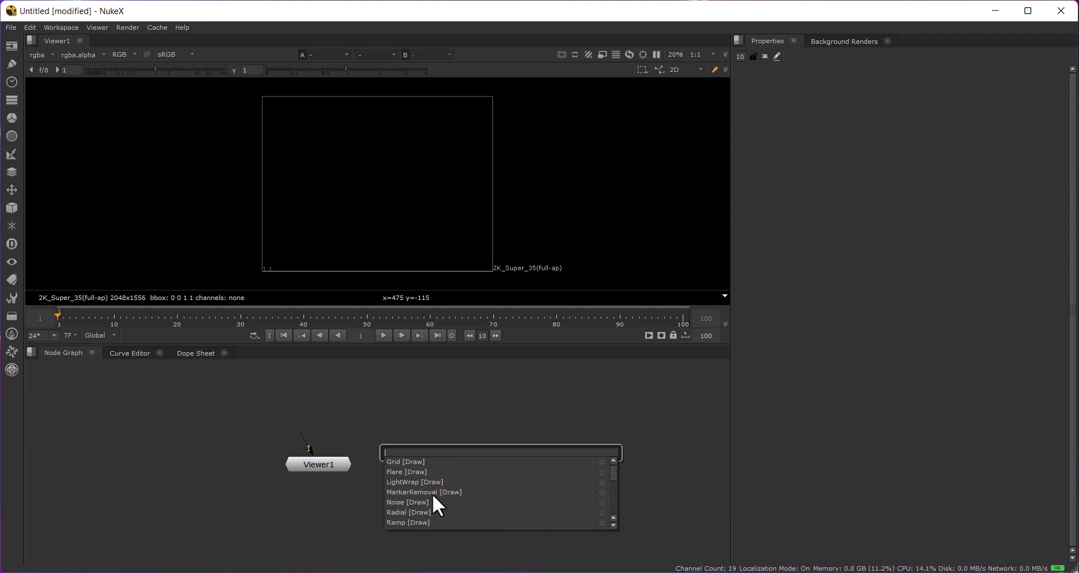
key("Escape")
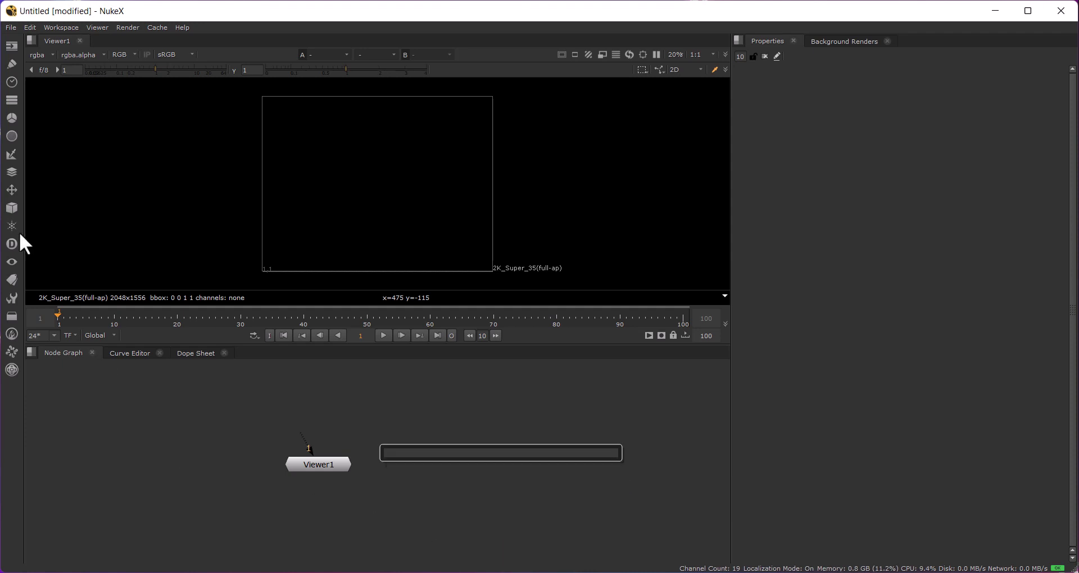
Review the nodes in the Draw and Merge categories.
left_click(13, 71)
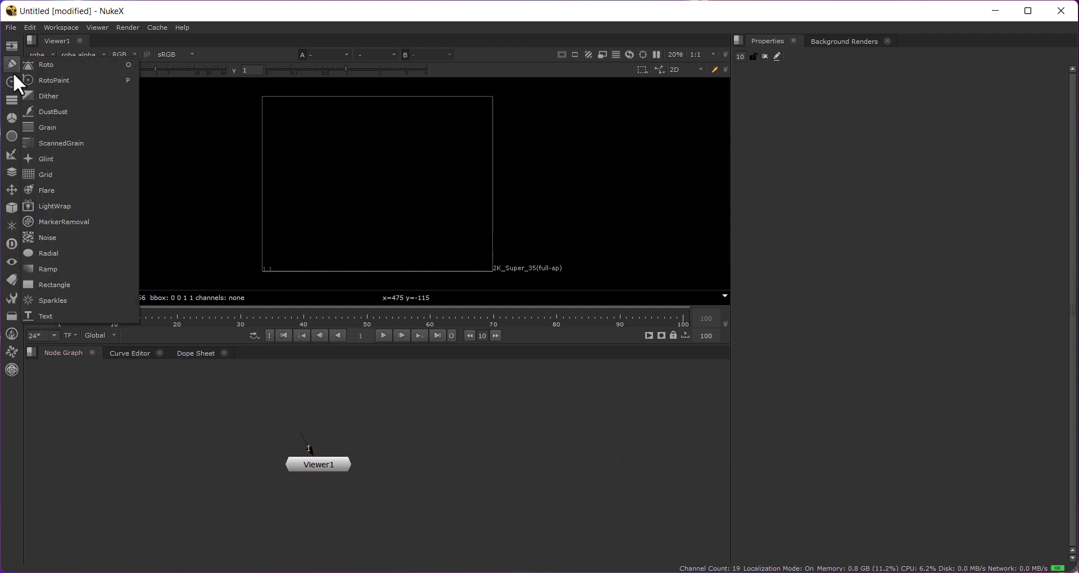
left_click(10, 119)
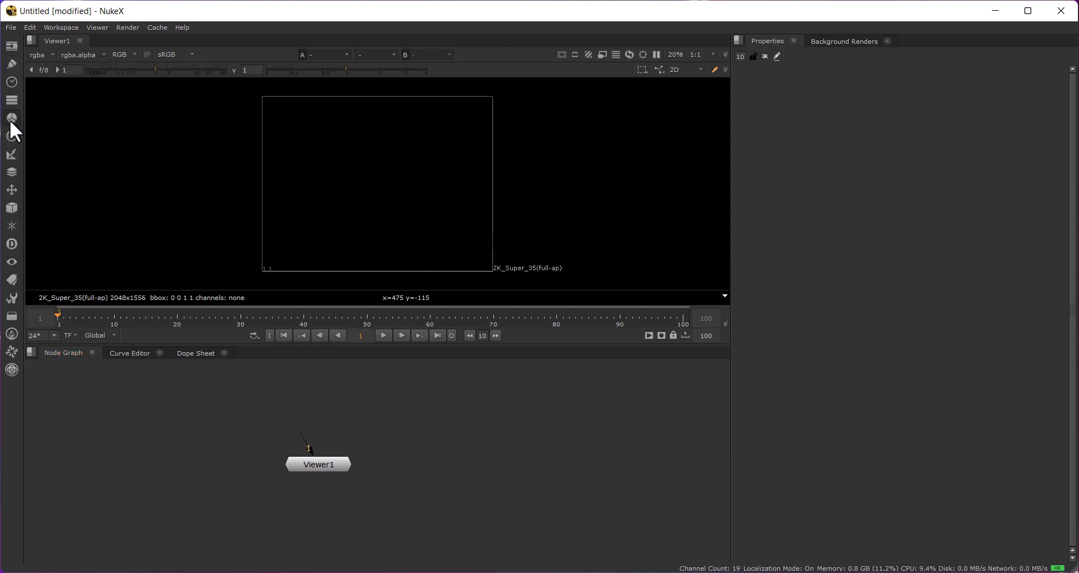
left_click(11, 172)
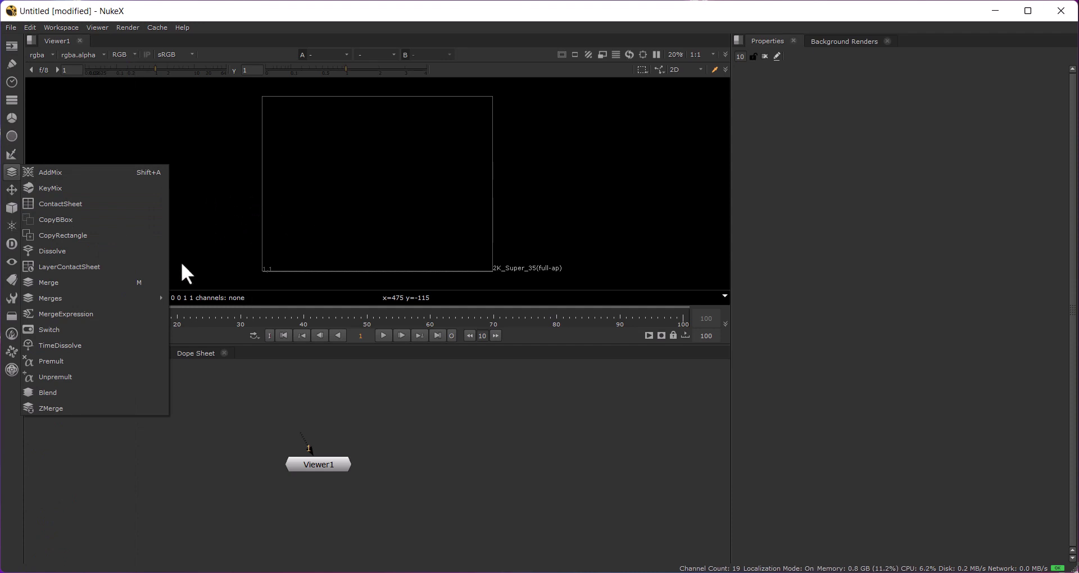
Search the available nodes for "blu" in the node graph and close the search without adding a node.
left_click(371, 411)
key("Tab")
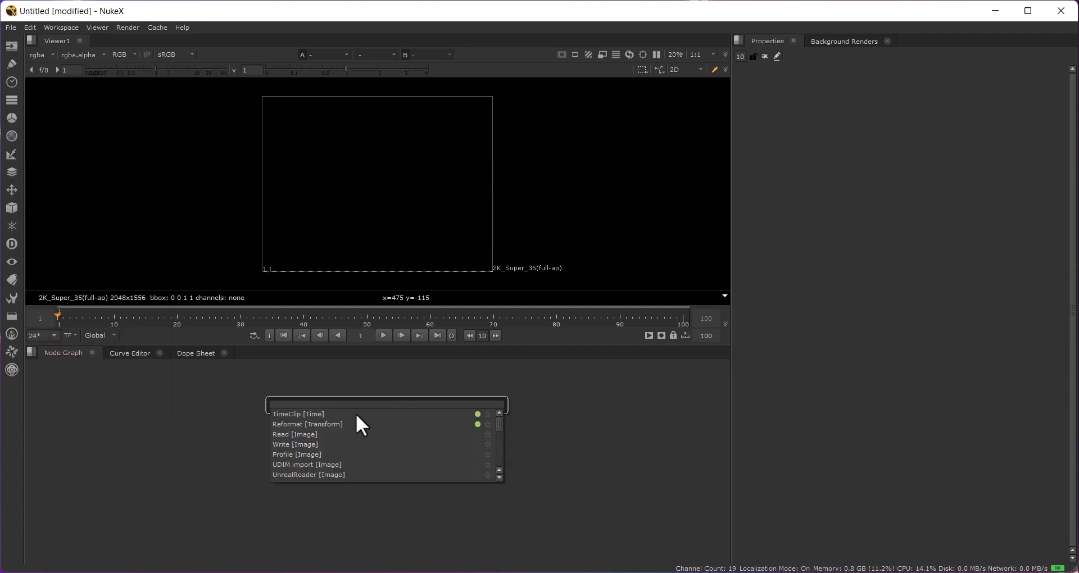
left_click(388, 405)
left_click(403, 465)
key("Tab")
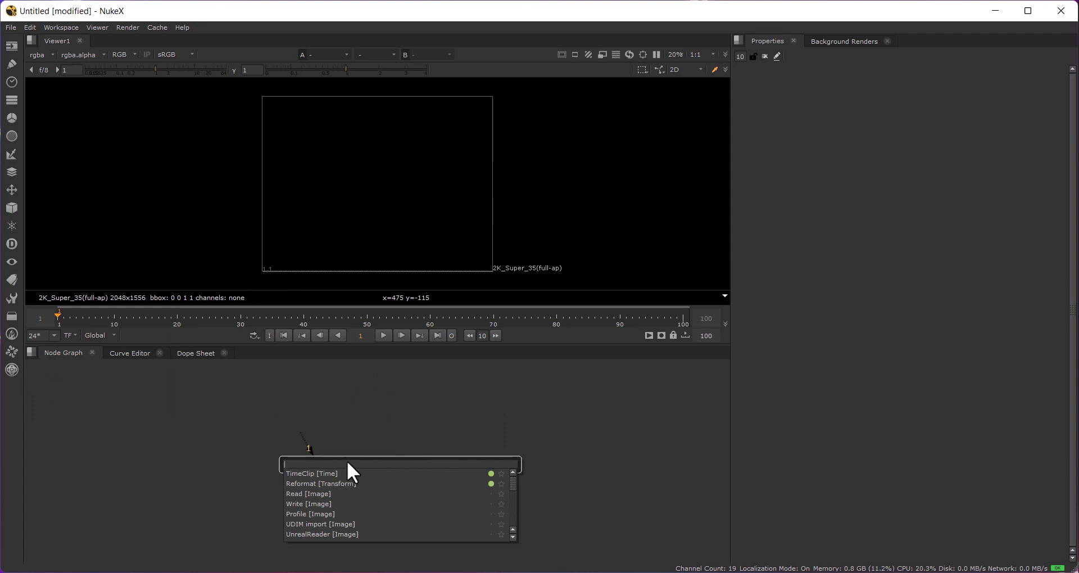
type("blu")
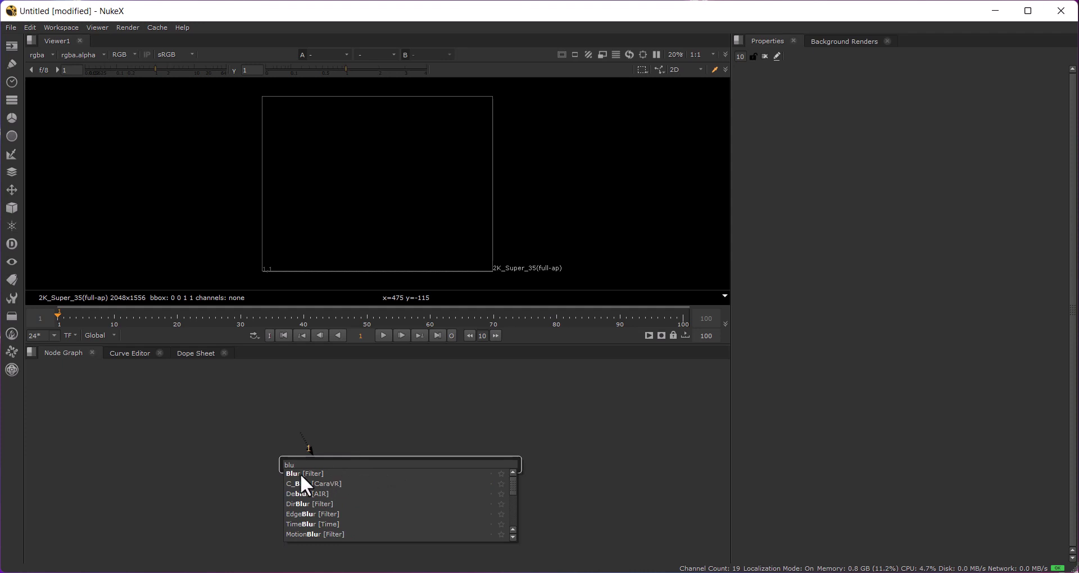
key("Escape")
key("Escape")
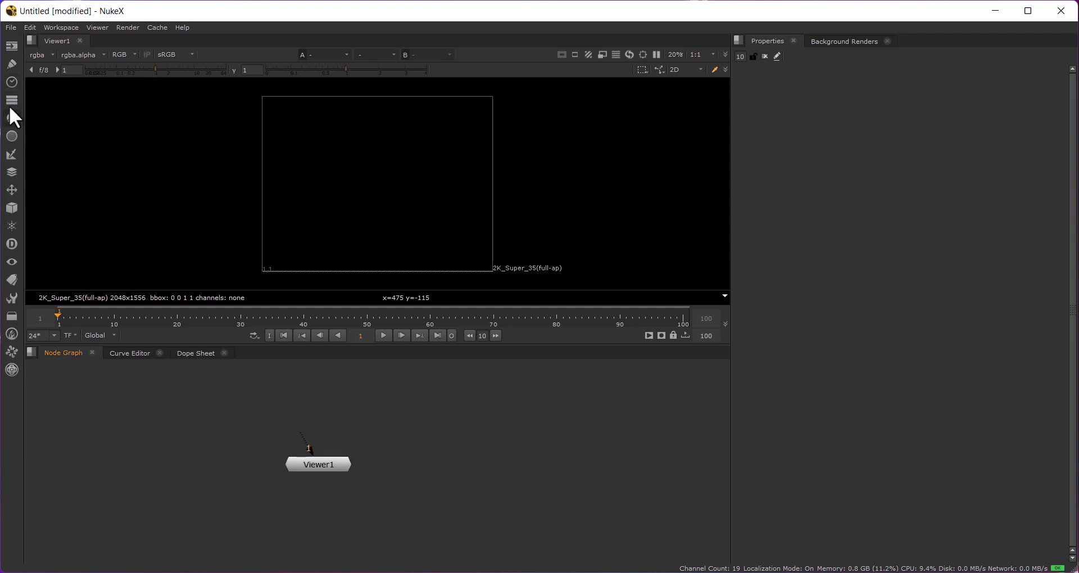
Check the Channel node category, bring up the node search in the graph and dismiss it.
left_click(12, 101)
left_click(217, 459)
key("Tab")
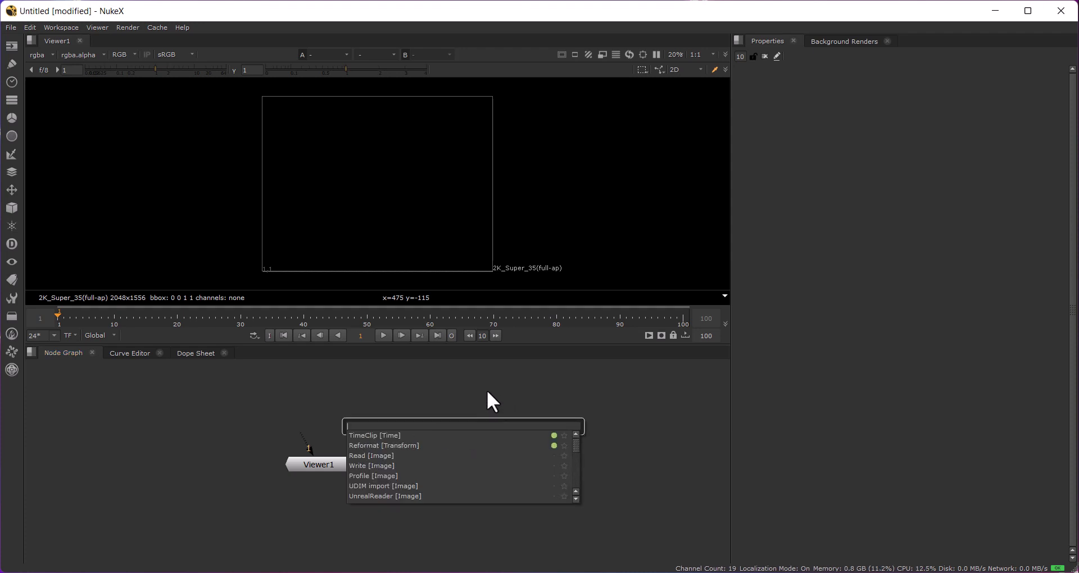
key("Escape")
key("Escape")
Add a second Viewer node beside Viewer1 by searching for "viewer" in the node search.
middle_click_drag(438, 451, 507, 465)
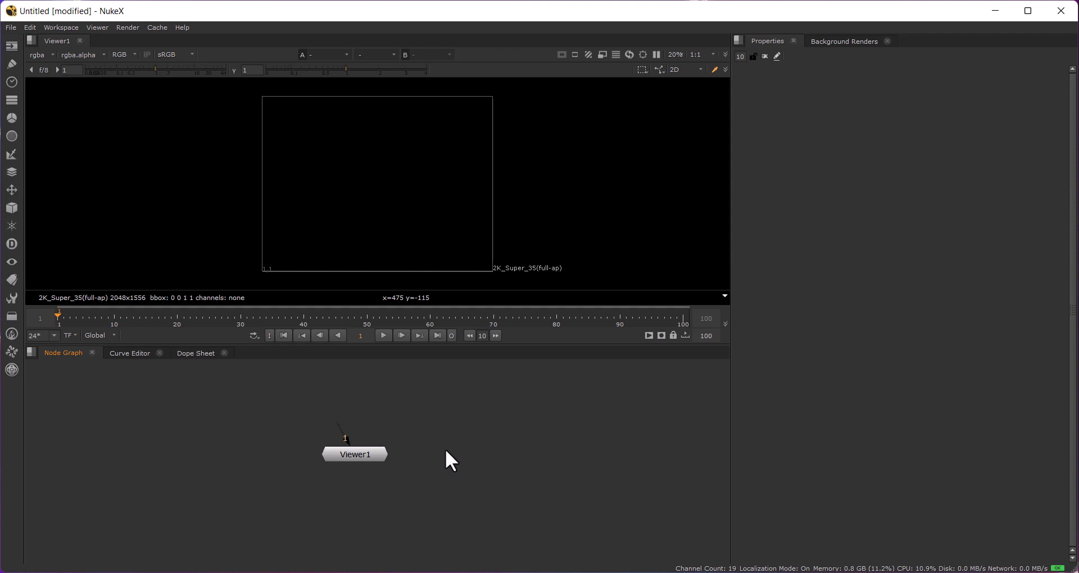
key("Tab")
type("v")
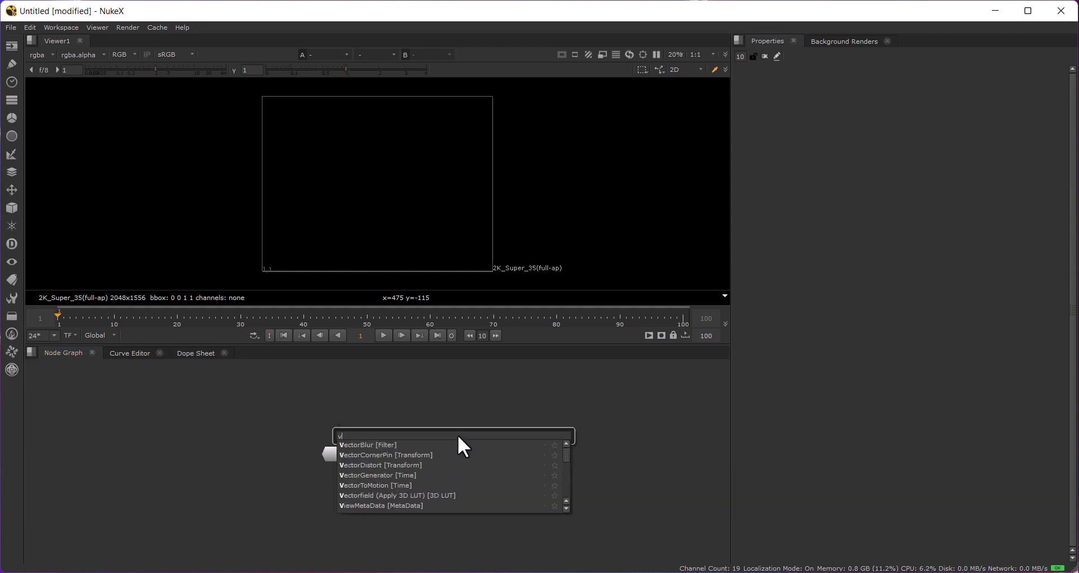
type("iewer")
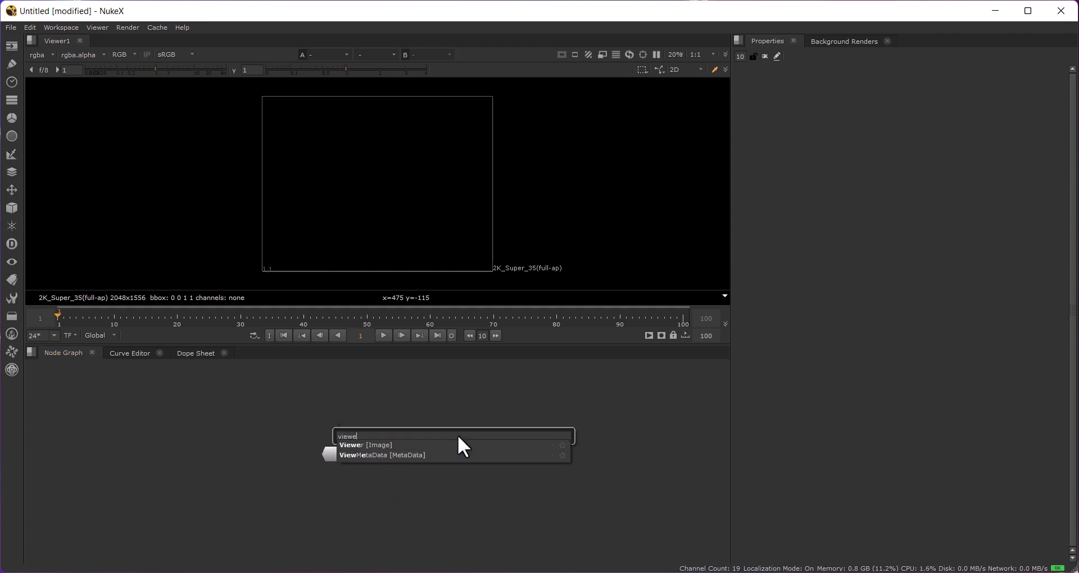
left_click(375, 441)
left_click_drag(464, 441, 466, 459)
left_click(434, 474)
left_click(458, 453)
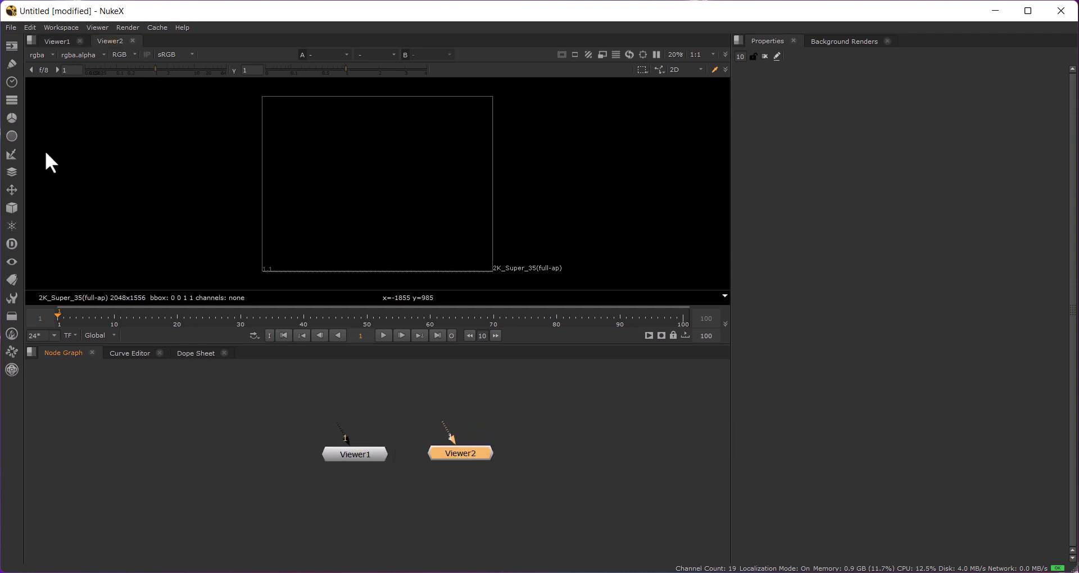
Review the Time, Color, Filter, Keyer, Merge, Transform and 3D node categories, including the Merges subgroup.
left_click(9, 79)
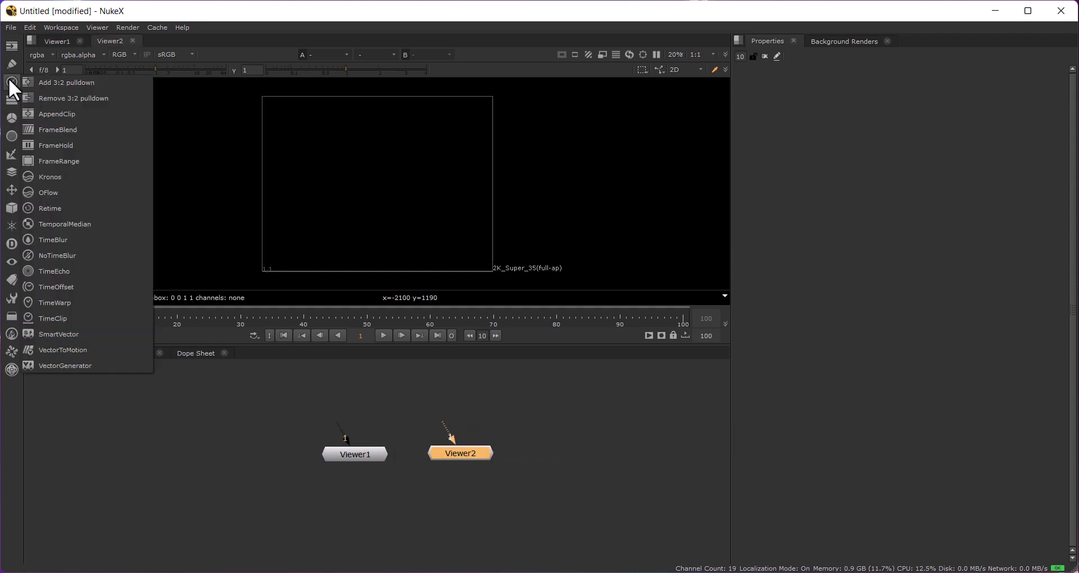
left_click(9, 116)
left_click(9, 116)
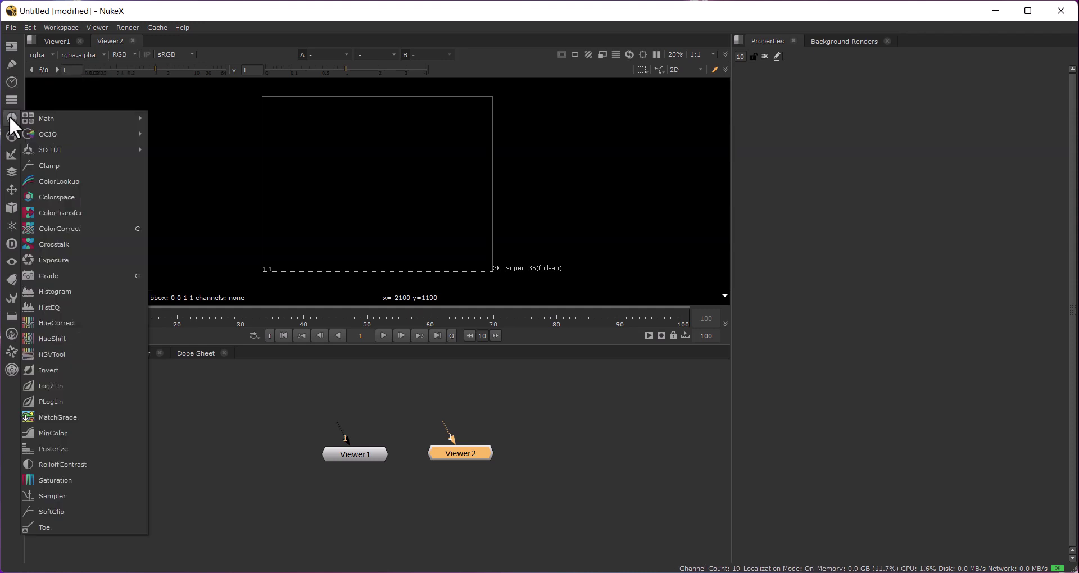
mouse_move(84, 118)
left_click(9, 130)
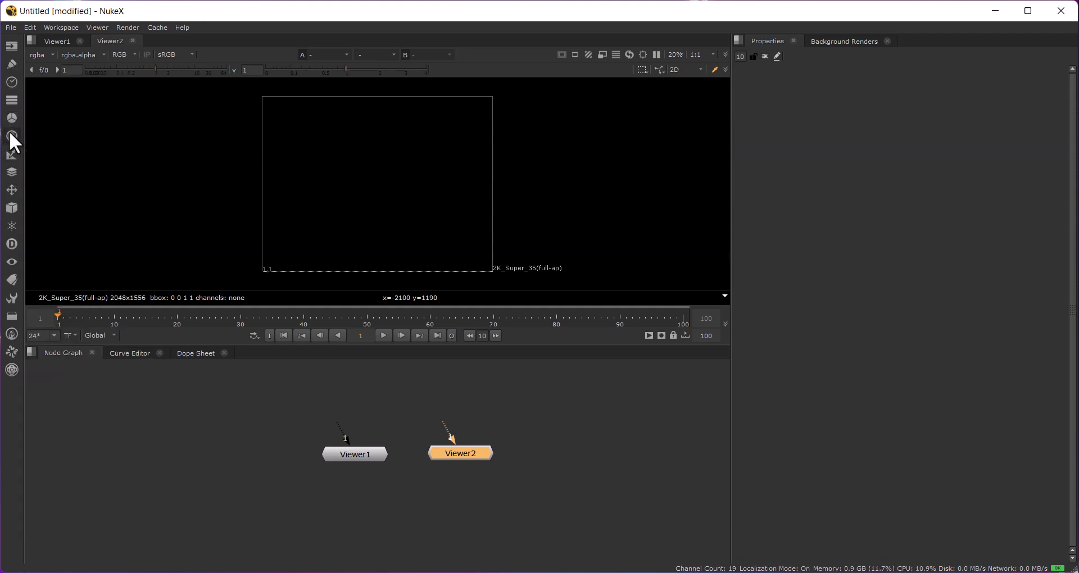
left_click(9, 131)
left_click(4, 153)
left_click(5, 156)
left_click(16, 165)
left_click(15, 166)
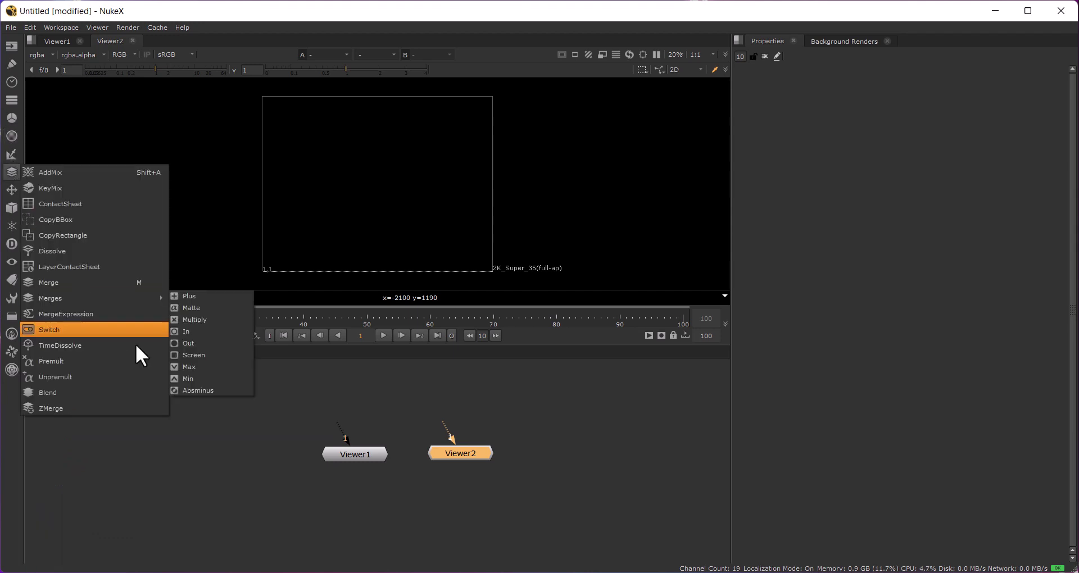
left_click(224, 497)
left_click(14, 205)
left_click(9, 183)
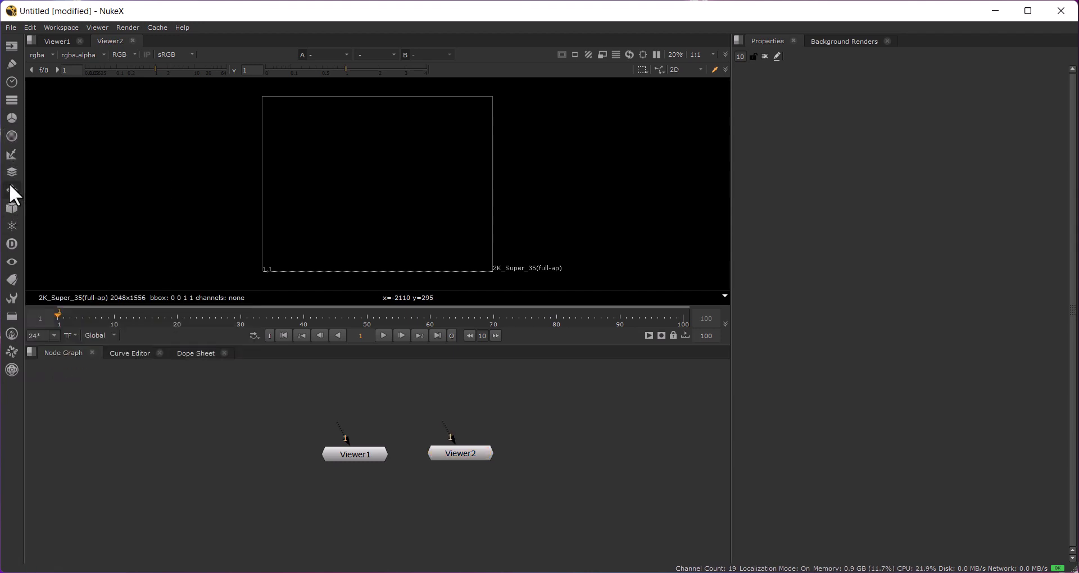
left_click(9, 185)
left_click(279, 466)
Move Viewer2 farther away from Viewer1 and open the properties of both Viewer nodes.
left_click_drag(458, 456, 503, 455)
left_click(400, 481)
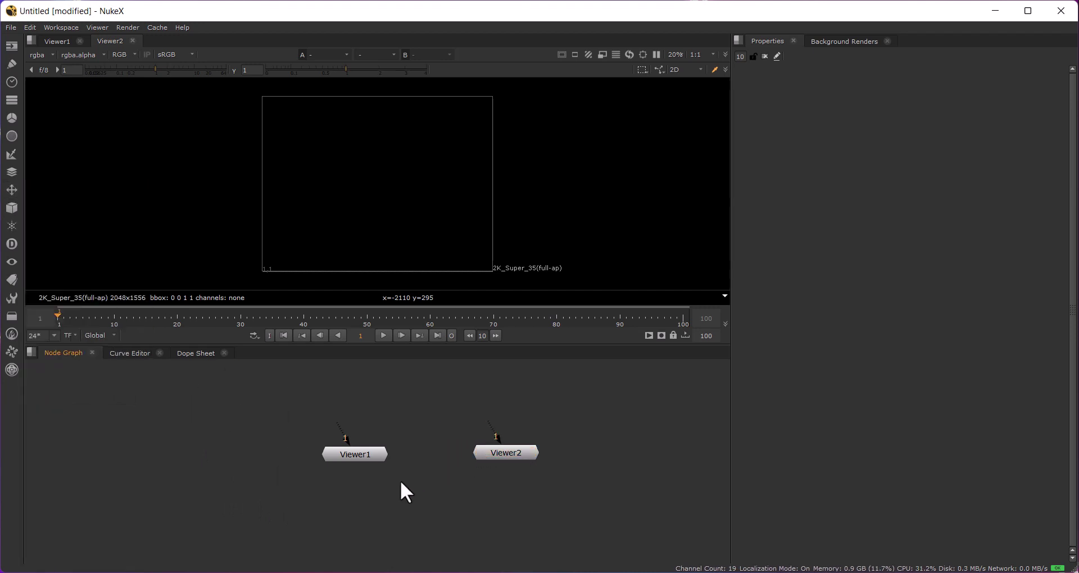
double_click(353, 452)
double_click(509, 453)
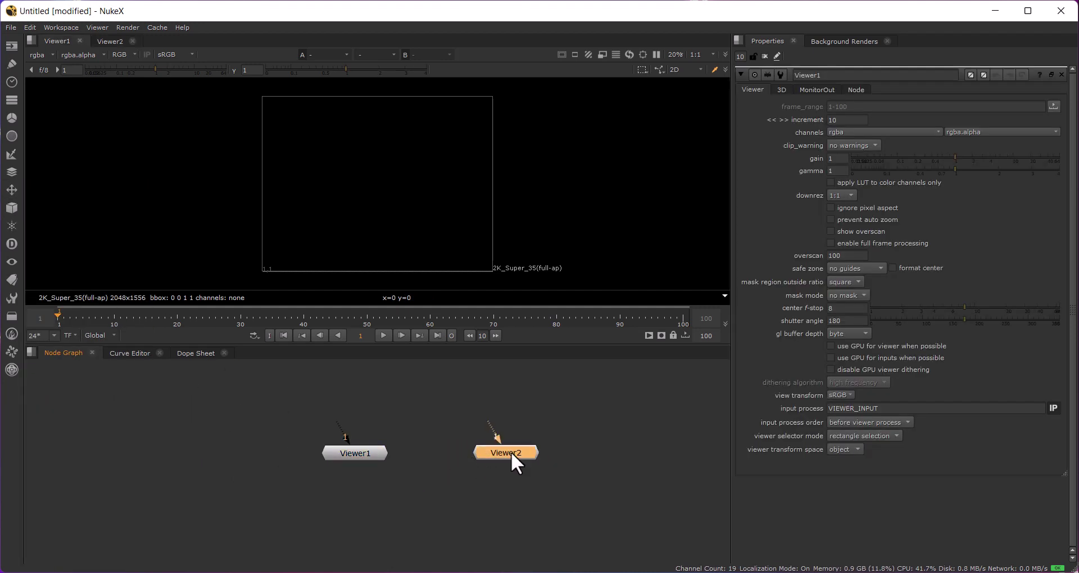
Switch the viewer display to Viewer2 and back to Viewer1.
left_click(51, 39)
left_click(103, 43)
left_click(56, 38)
Add a third Viewer node using the remembered Viewer [Image] search entry and place it below and between the other two.
left_click(382, 530)
key("Tab")
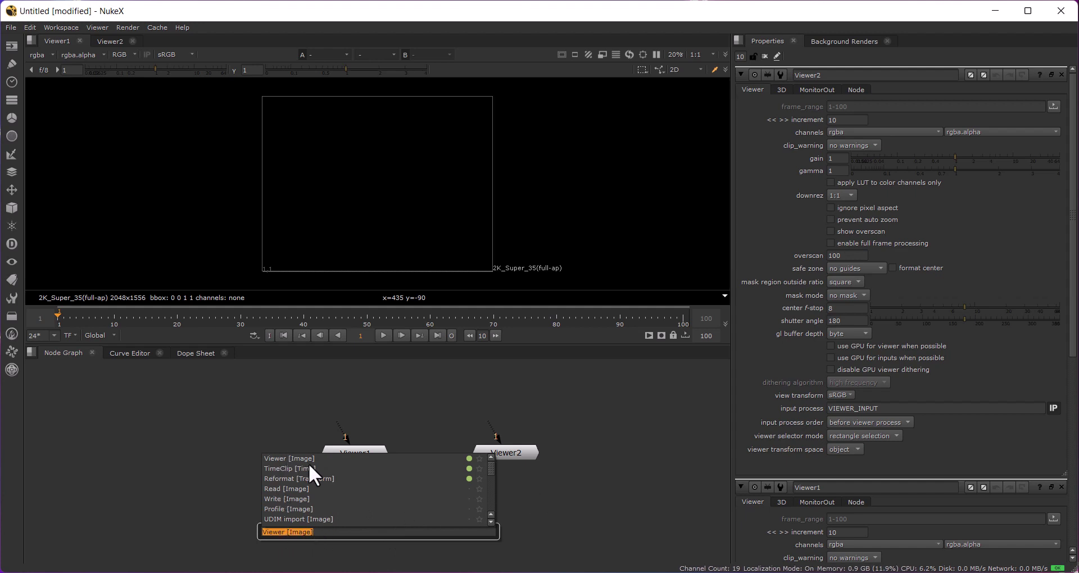
left_click(291, 533)
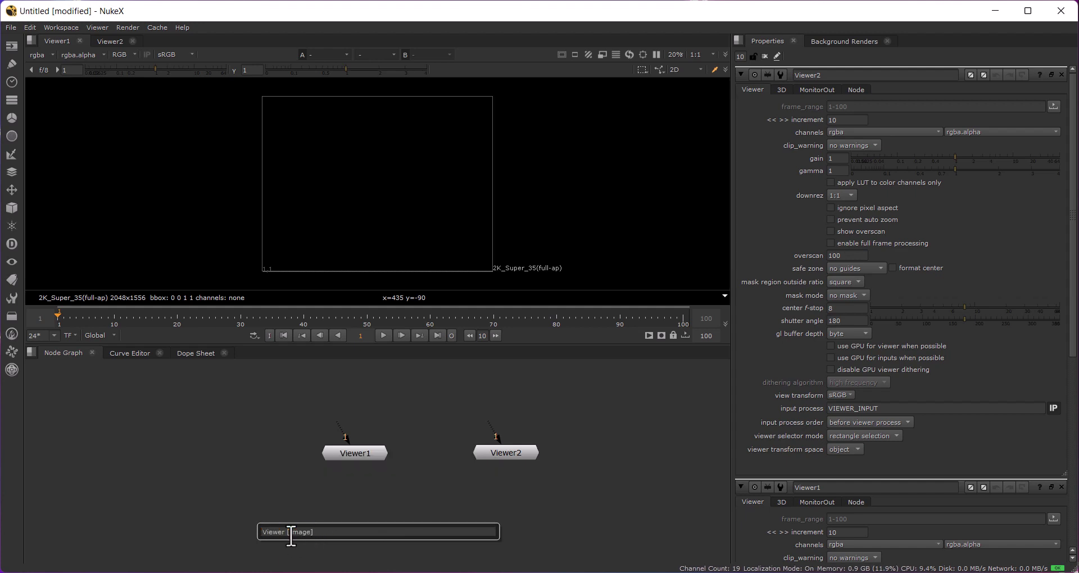
left_click_drag(318, 533, 209, 533)
left_click(326, 533)
left_click_drag(345, 533, 214, 533)
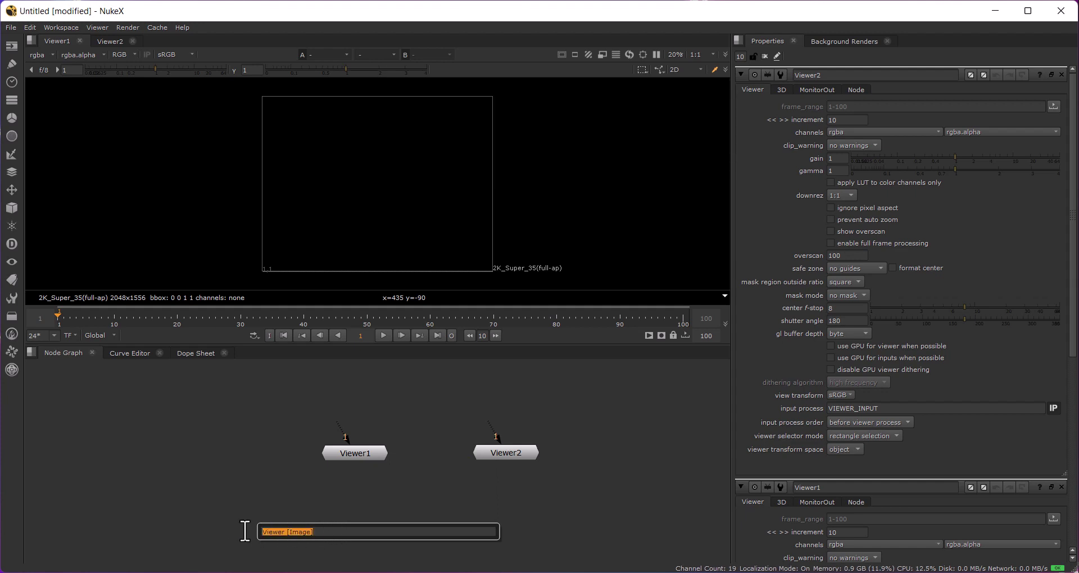
key("Return")
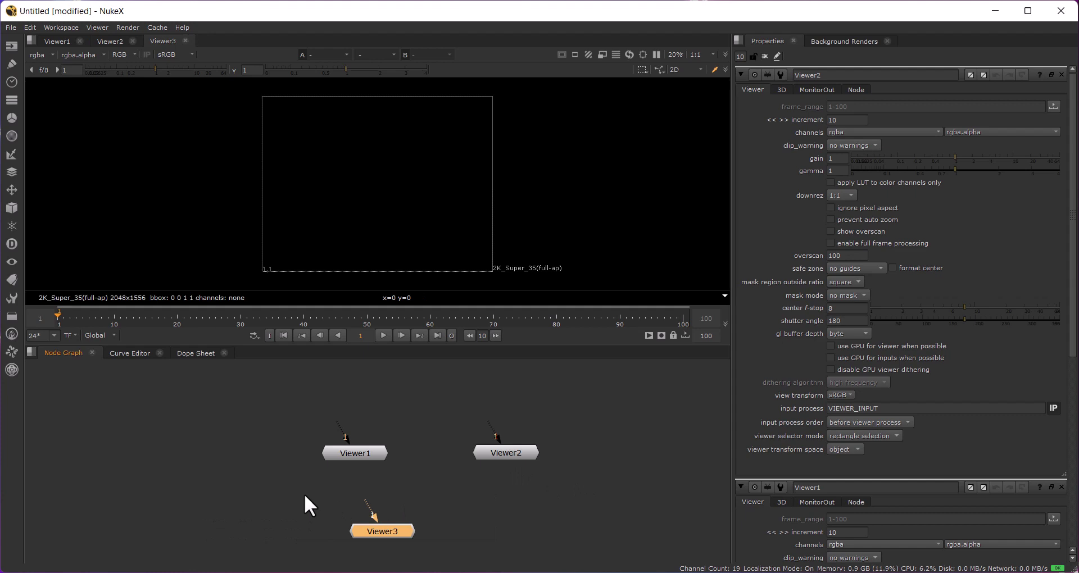
left_click_drag(374, 533, 407, 518)
Search the available nodes for "viewer", close the search without adding a node, and check the remembered entry once more.
left_click(238, 481)
key("Tab")
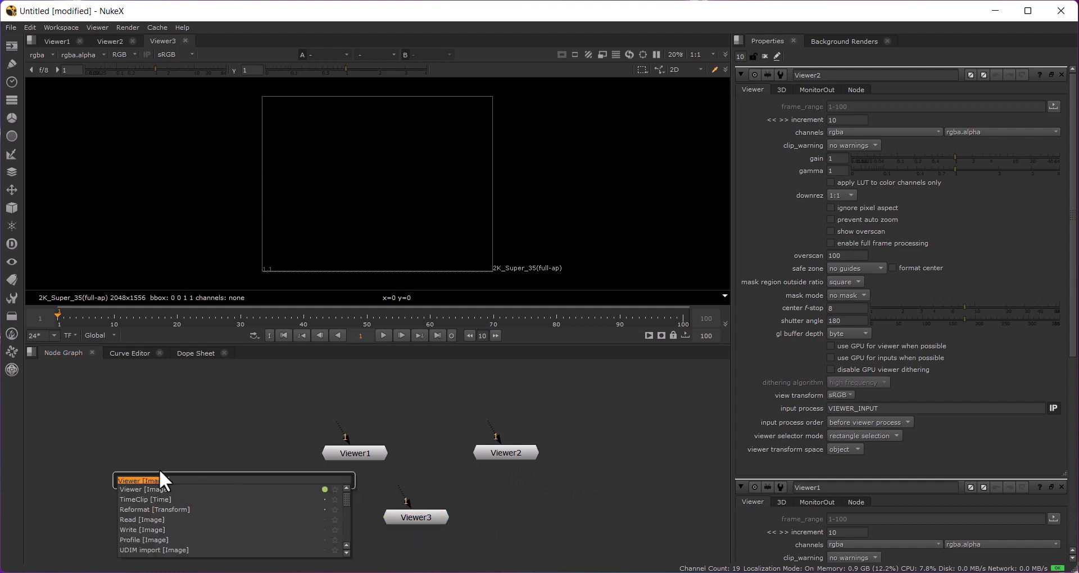
type("viewer")
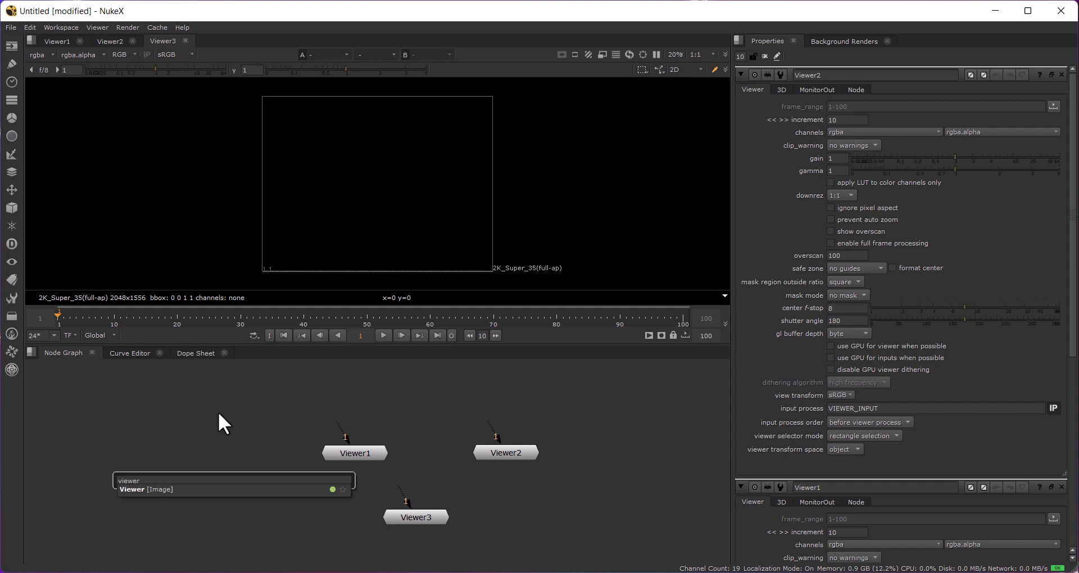
key("Return")
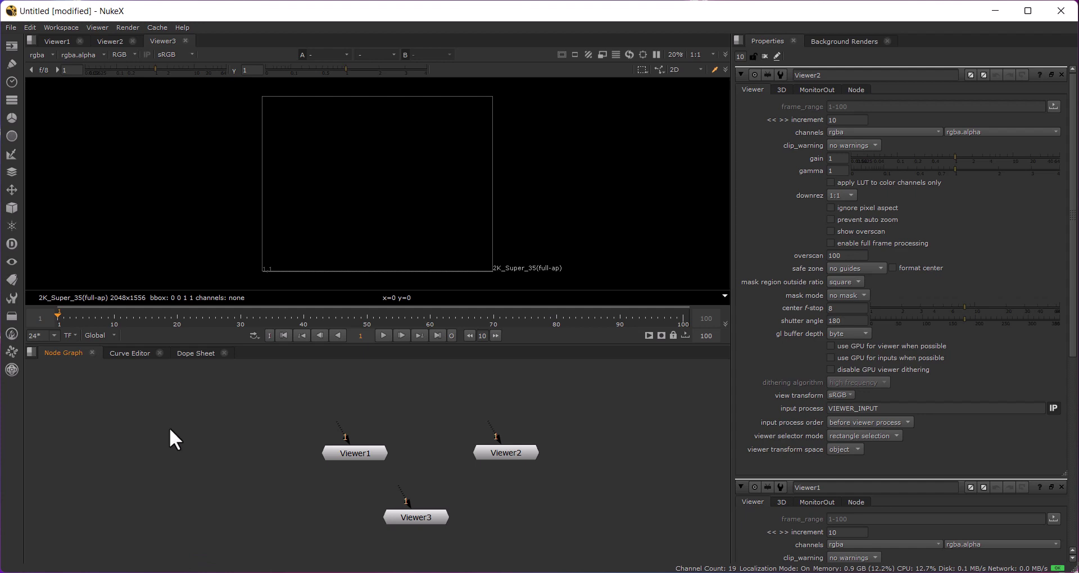
key("Tab")
key("Escape")
key("Tab")
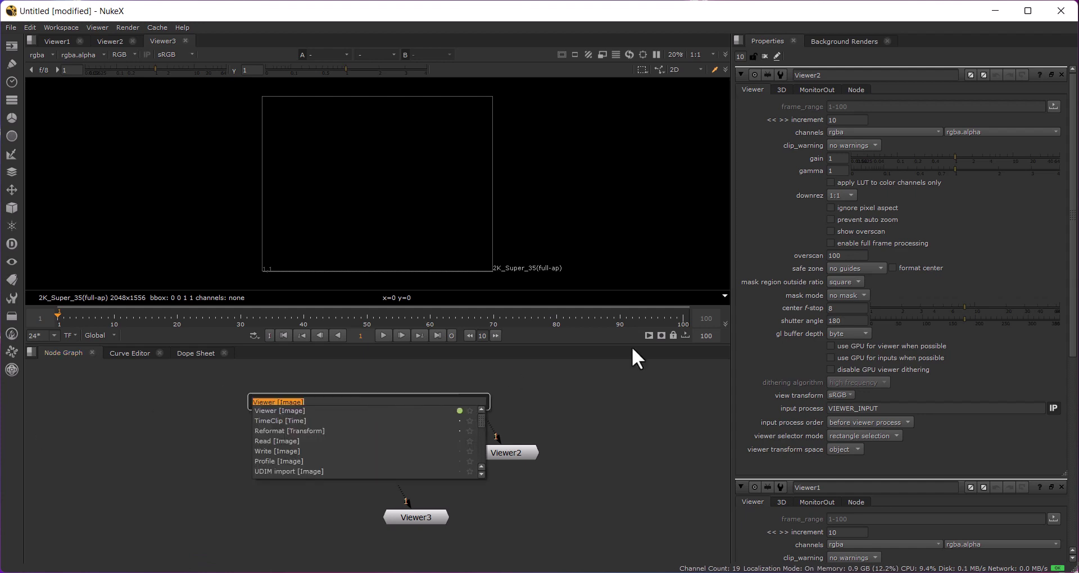
key("Return")
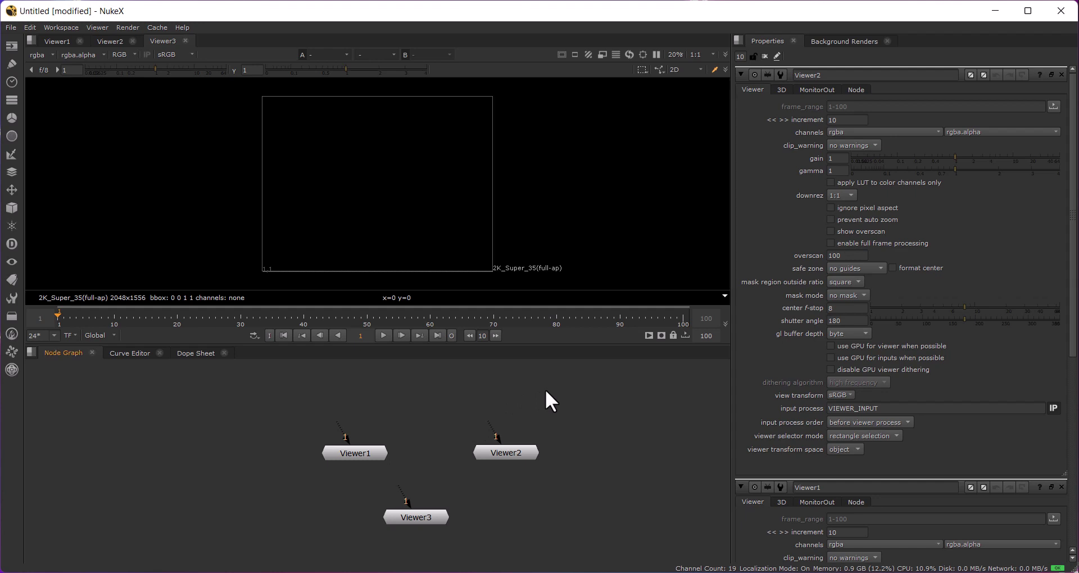
Open the properties of the Viewer1 node.
left_click(360, 457)
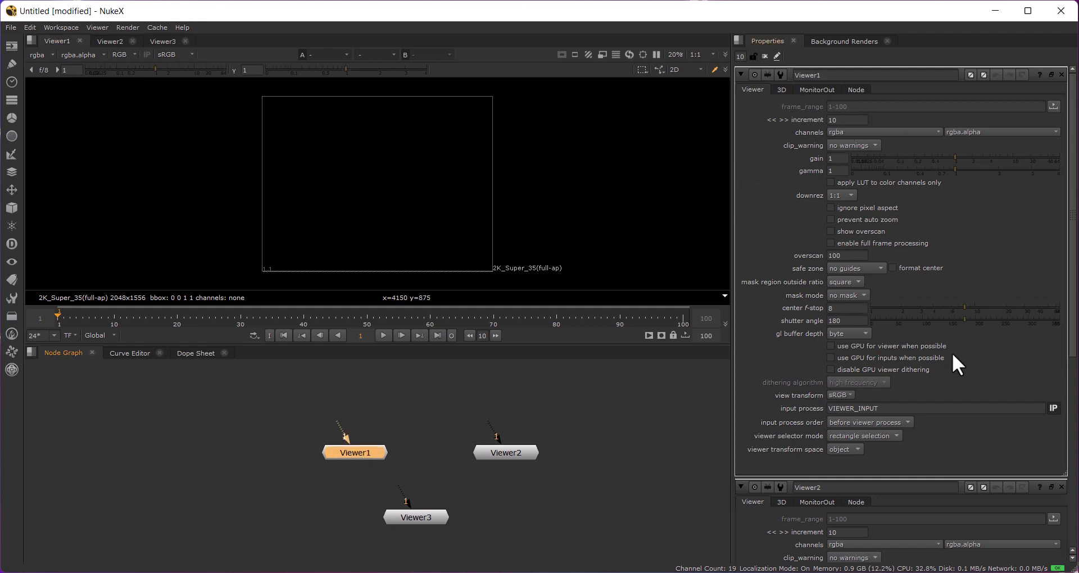
Rearrange the Viewer1, Viewer2 and Viewer3 nodes side by side in one row in the node graph.
left_click(343, 474)
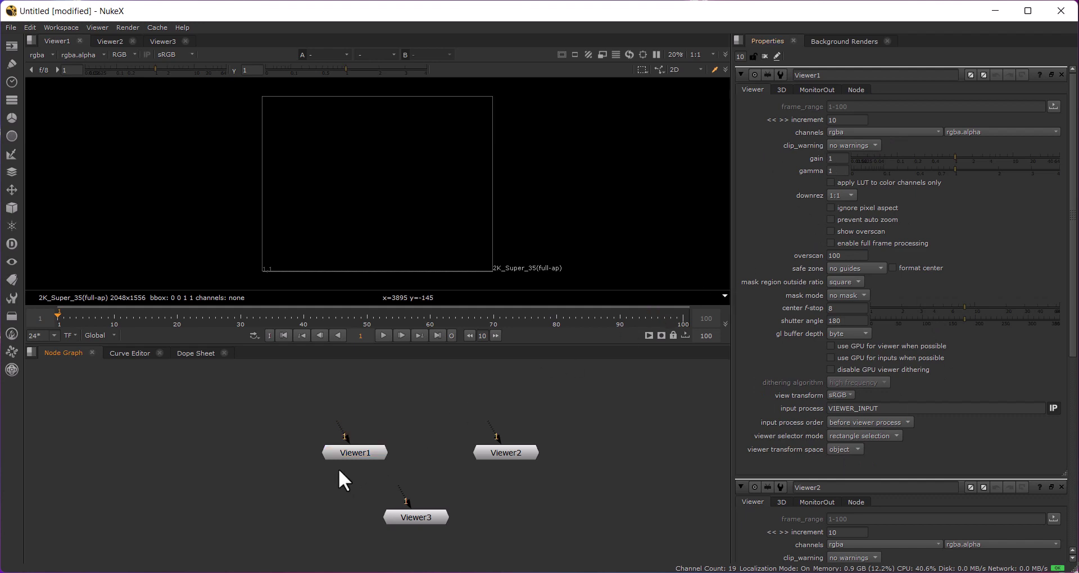
left_click_drag(371, 457, 294, 458)
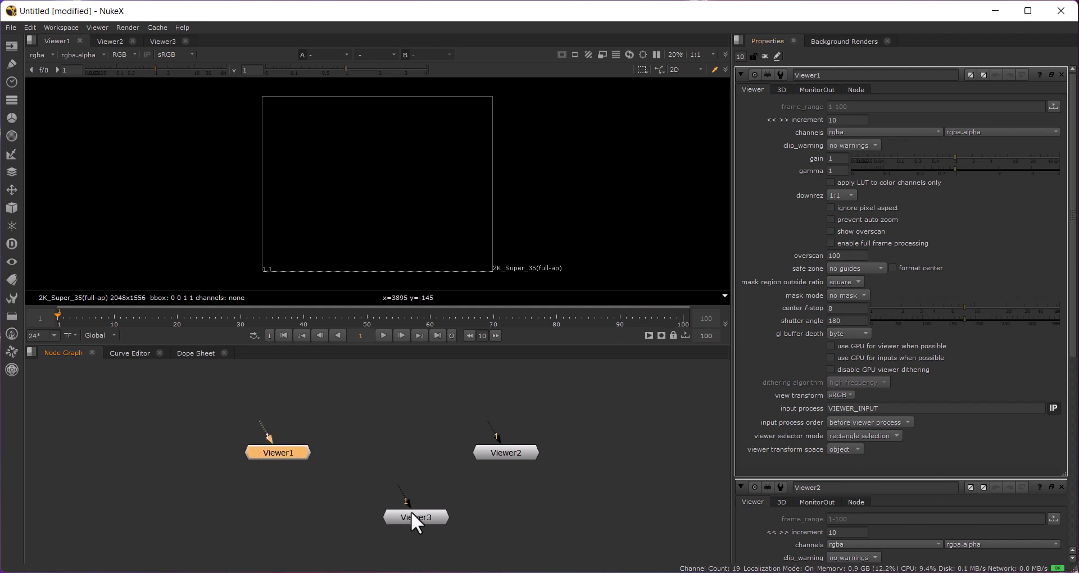
left_click_drag(495, 453, 447, 453)
left_click_drag(382, 444, 387, 453)
left_click_drag(435, 521, 532, 459)
left_click(417, 457)
left_click(402, 501)
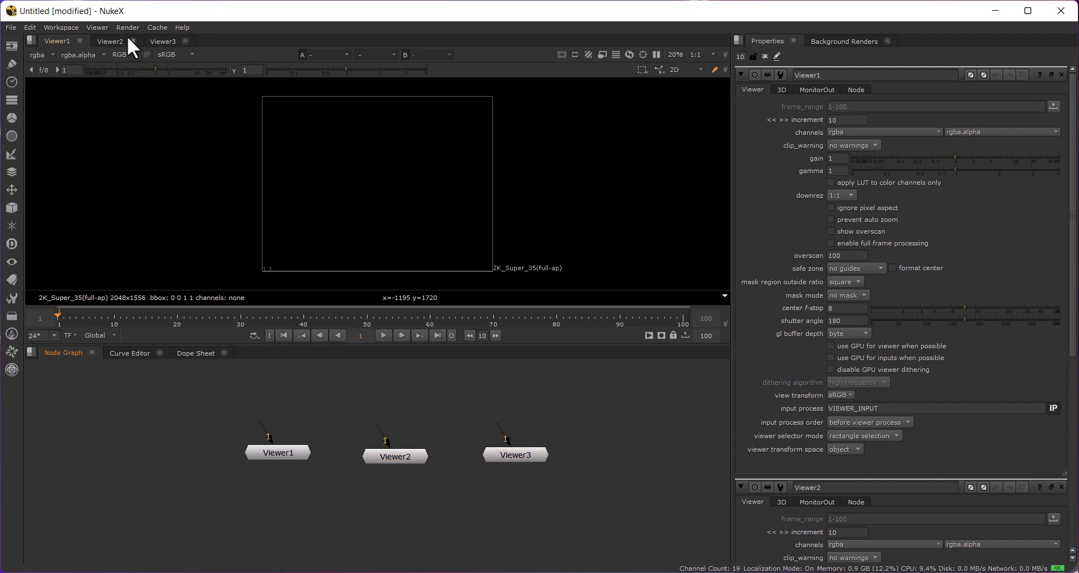
Display Viewer2 and Viewer3 one after the other in the viewer pane.
left_click(110, 41)
left_click(163, 40)
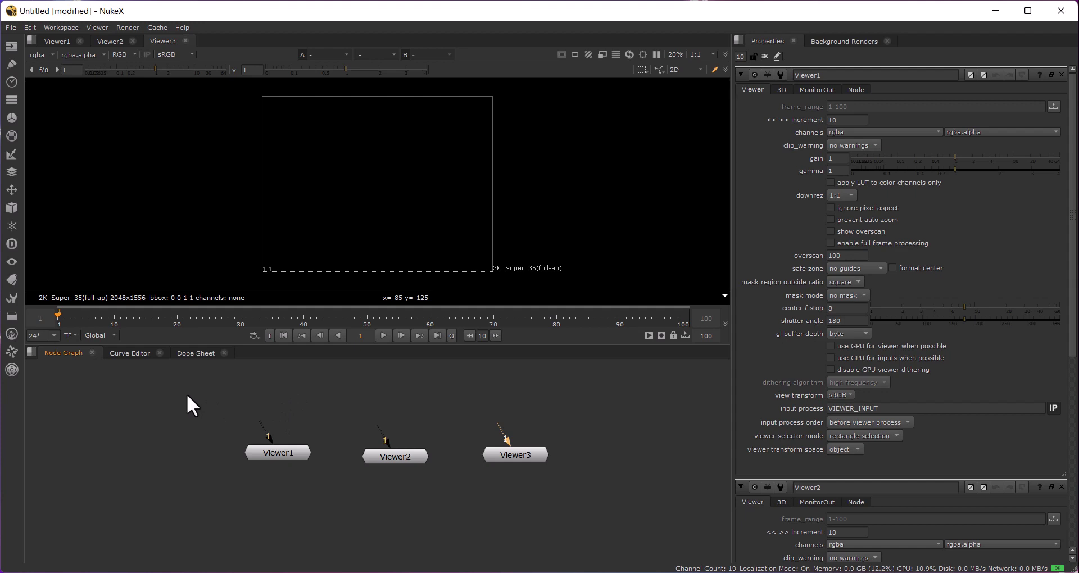
middle_click_drag(189, 393, 192, 435)
left_click_drag(345, 372, 113, 435)
left_click_drag(267, 455, 258, 401)
left_click_drag(231, 89, 594, 287)
mouse_move(272, 454)
left_mouse_down()
mouse_move(309, 424)
mouse_move(270, 407)
mouse_move(262, 419)
mouse_move(278, 463)
left_mouse_up()
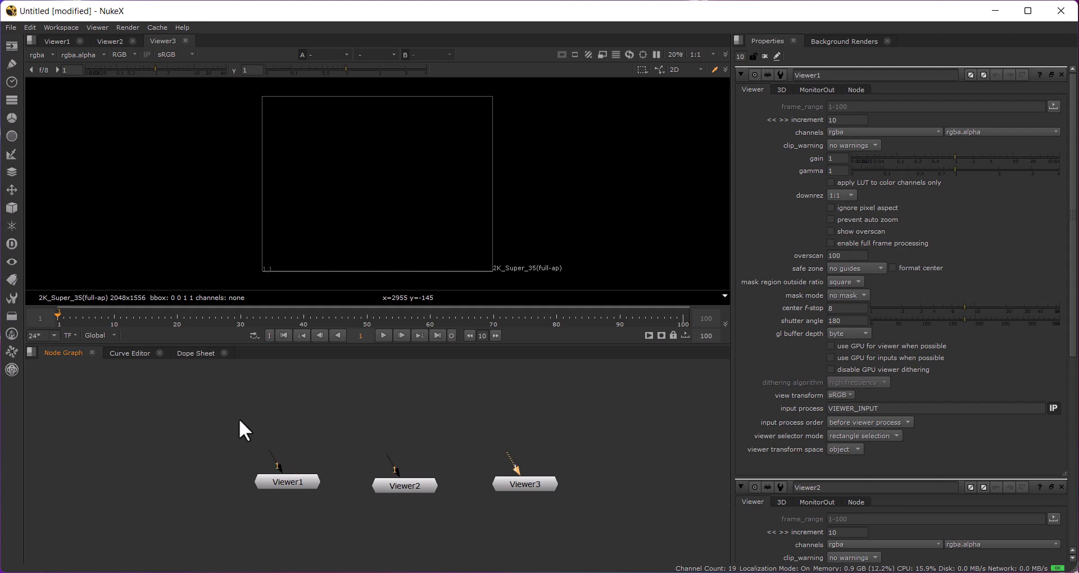
left_click_drag(217, 386, 342, 422)
left_click_drag(272, 479, 271, 492)
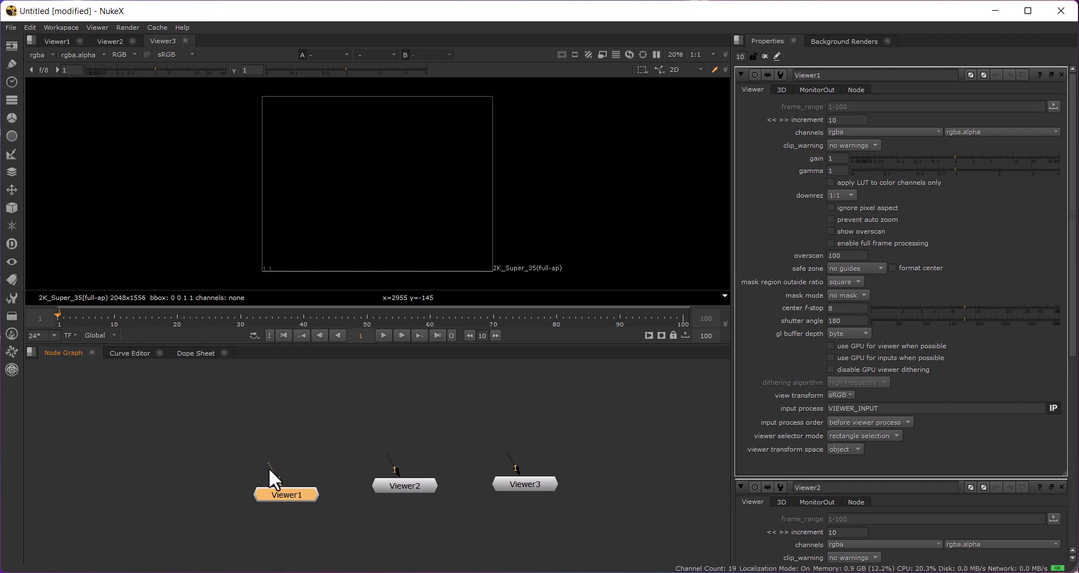
left_click_drag(226, 391, 328, 453)
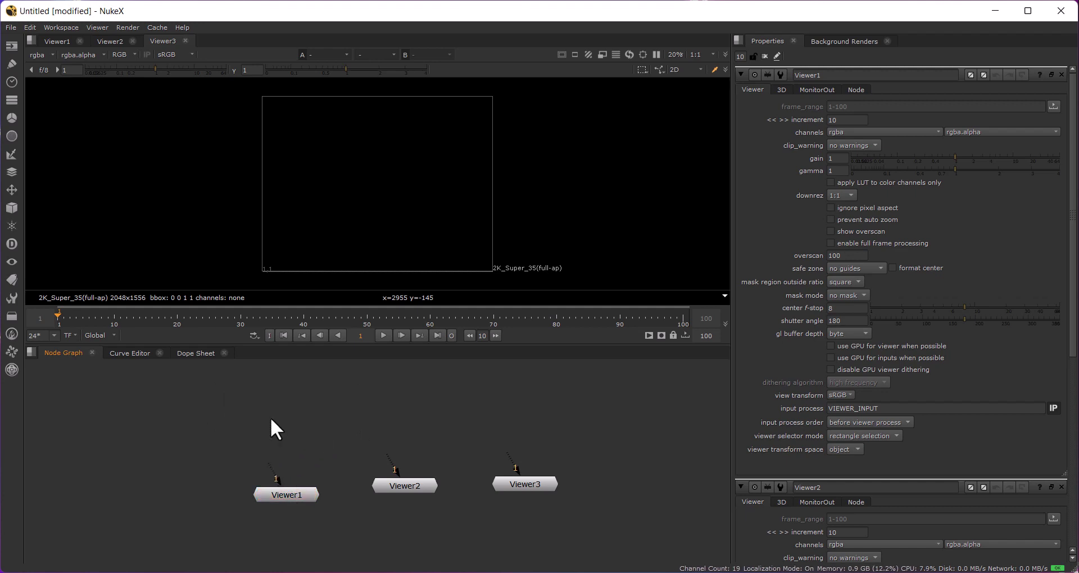
left_click_drag(198, 404, 324, 460)
left_click_drag(288, 495, 277, 494)
left_click_drag(209, 392, 327, 443)
left_click(302, 490)
left_click_drag(154, 115, 511, 253)
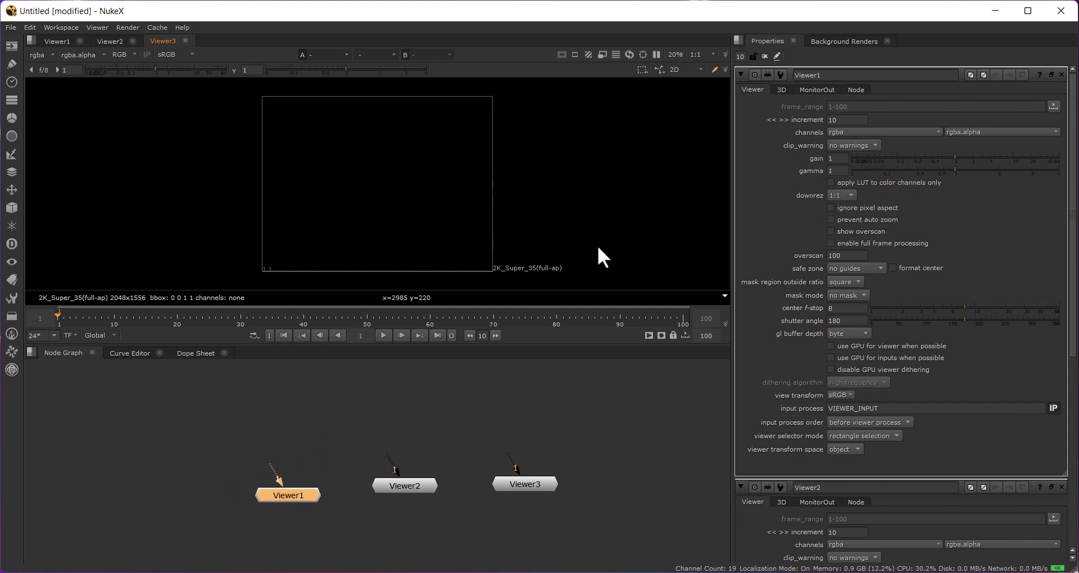
Split the viewer pane with Split Horizontal and move Viewer2 into the new empty pane.
left_click(49, 41)
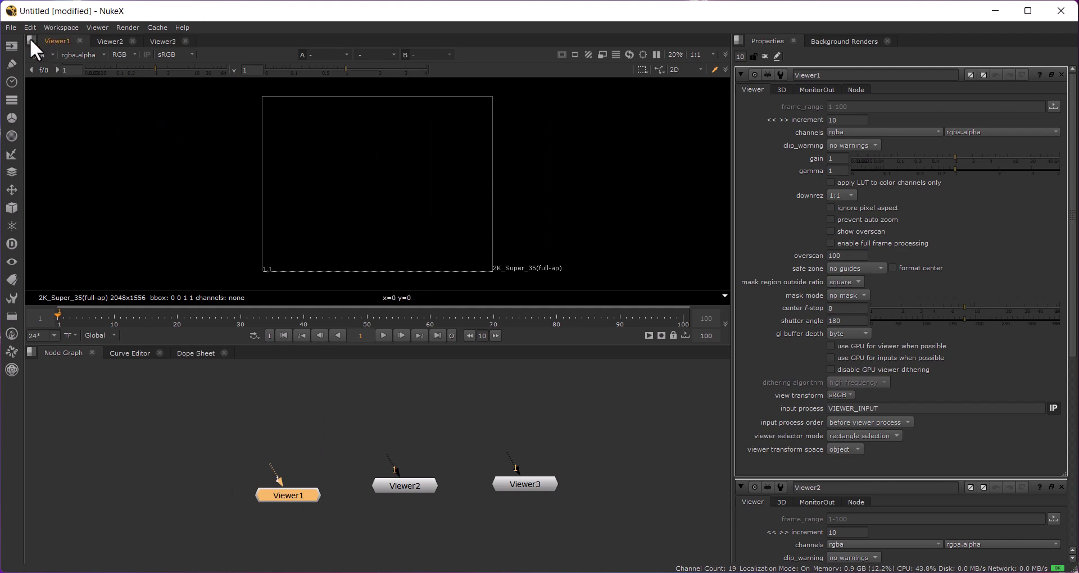
left_click(31, 41)
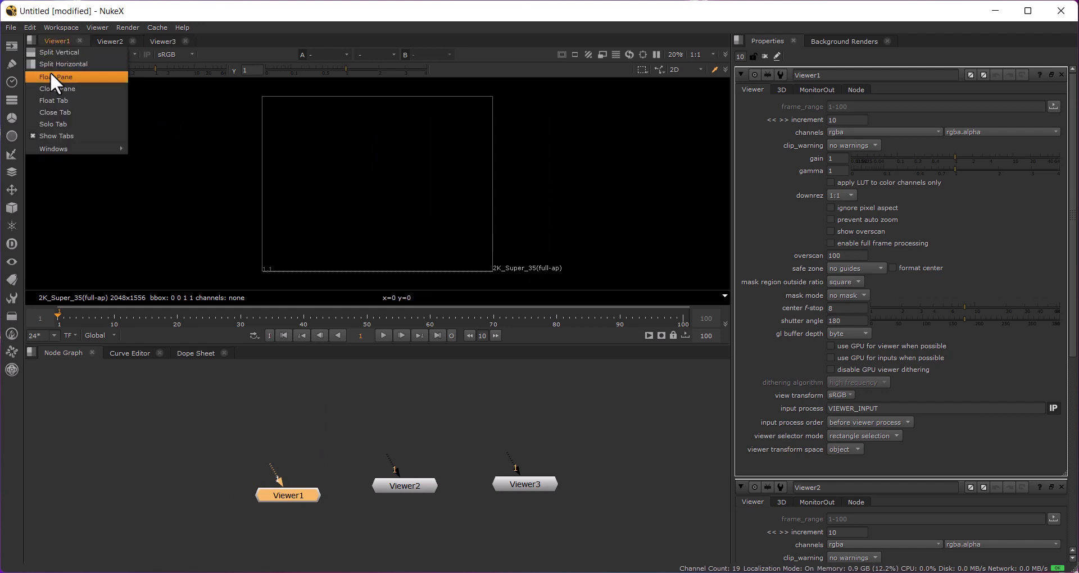
left_click(200, 120)
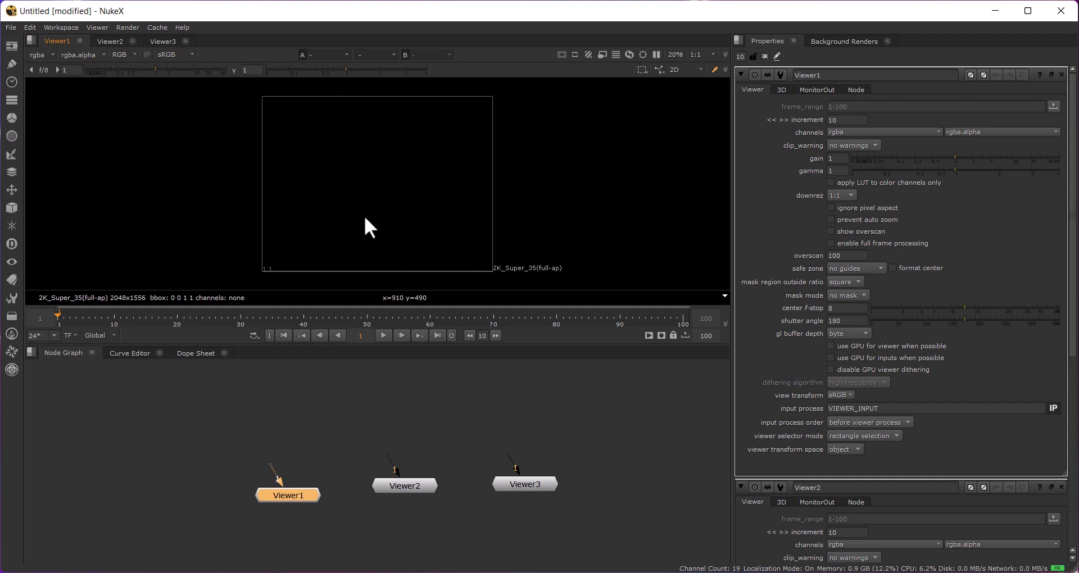
left_click(29, 40)
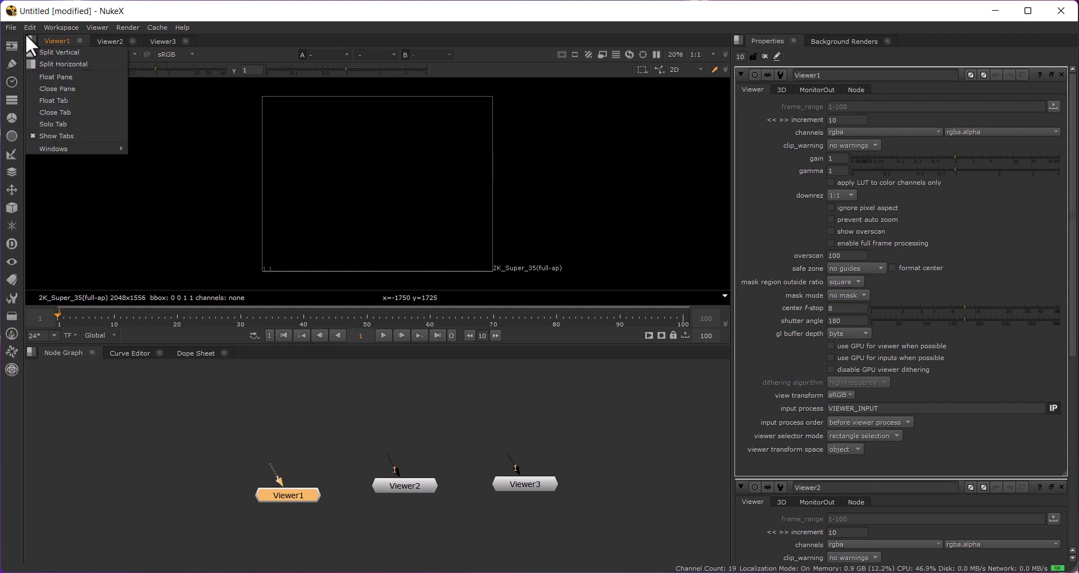
left_click(65, 65)
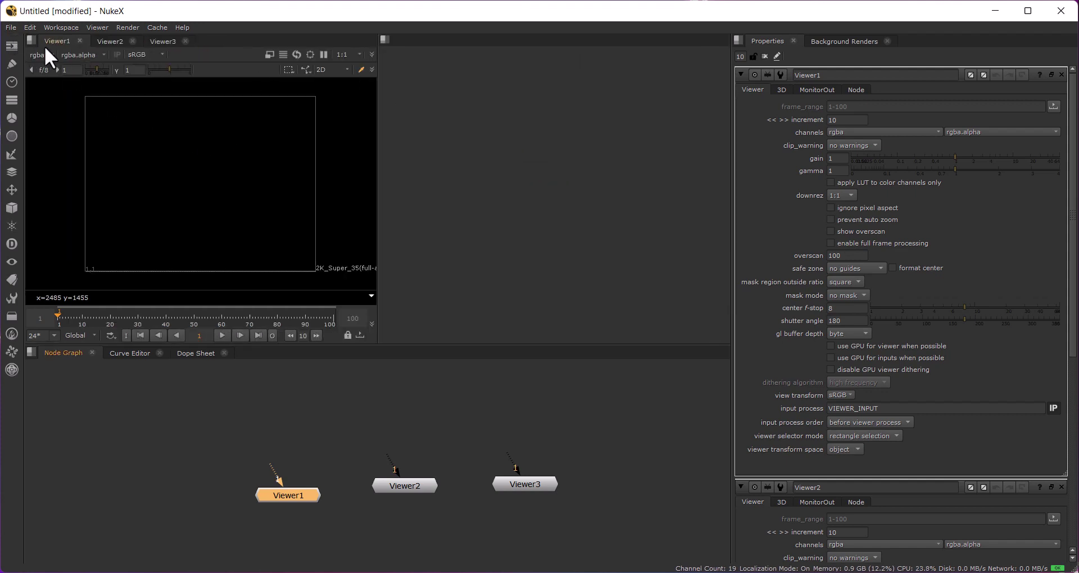
left_click(110, 42)
left_click_drag(109, 42, 468, 64)
Split the pane holding Viewer2 with Split Horizontal and move Viewer3 into the new pane.
left_click(382, 40)
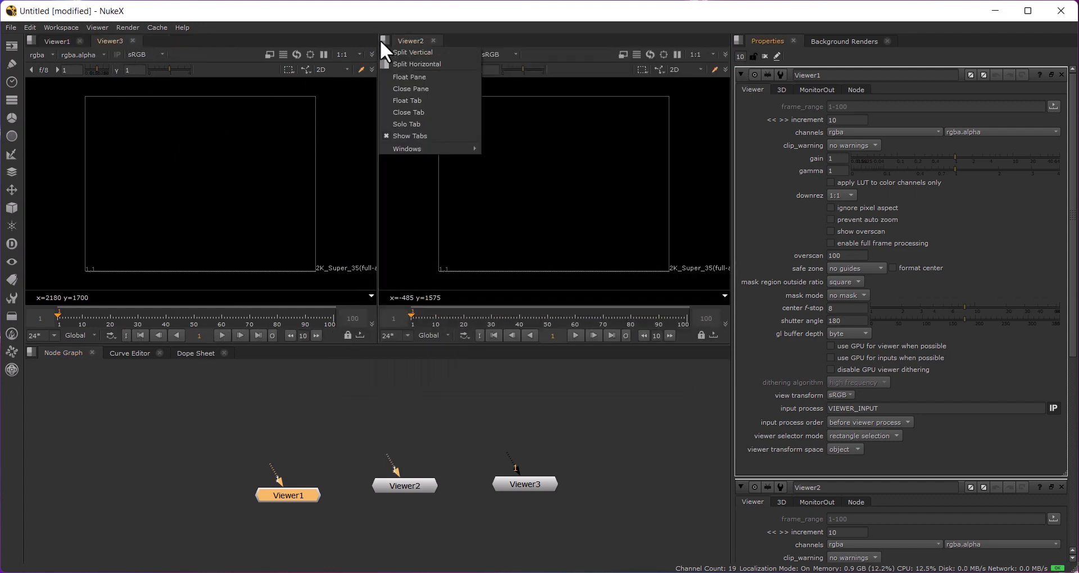
left_click(411, 63)
left_click_drag(99, 44, 577, 81)
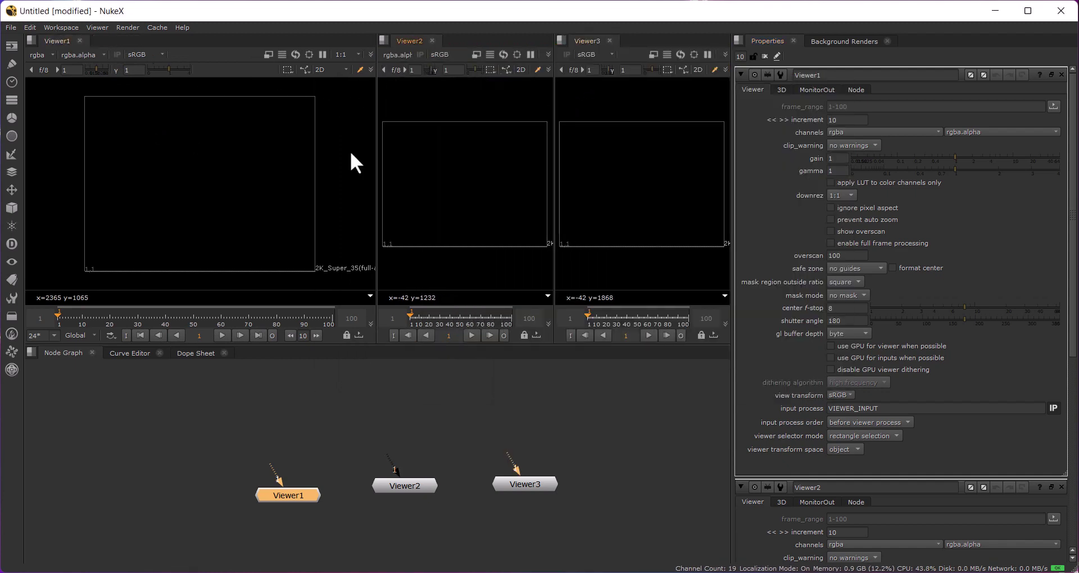
Resize the three viewer panes to roughly similar widths and fit each frame inside its pane.
left_click_drag(376, 150, 233, 154)
left_click_drag(555, 155, 431, 169)
left_click_drag(235, 168, 265, 171)
scroll(181, 206, "down", 1)
scroll(552, 186, "down", 2)
scroll(171, 214, "down", 1)
middle_click_drag(167, 205, 152, 199)
middle_click_drag(524, 164, 528, 158)
left_click_drag(430, 185, 461, 186)
scroll(588, 181, "down", 1)
scroll(393, 189, "left", 1)
scroll(152, 169, "down", 1)
left_click(94, 394)
left_click_drag(69, 404, 710, 516)
left_click(571, 431)
left_click_drag(452, 425, 216, 531)
left_click(198, 535)
left_click_drag(177, 403, 473, 534)
left_click_drag(453, 403, 197, 556)
left_click(195, 561)
left_click_drag(152, 422, 486, 554)
left_click_drag(444, 433, 234, 530)
left_click(234, 530)
left_click_drag(177, 423, 482, 535)
left_click(464, 442)
left_click_drag(349, 430, 229, 509)
left_click_drag(177, 440, 315, 529)
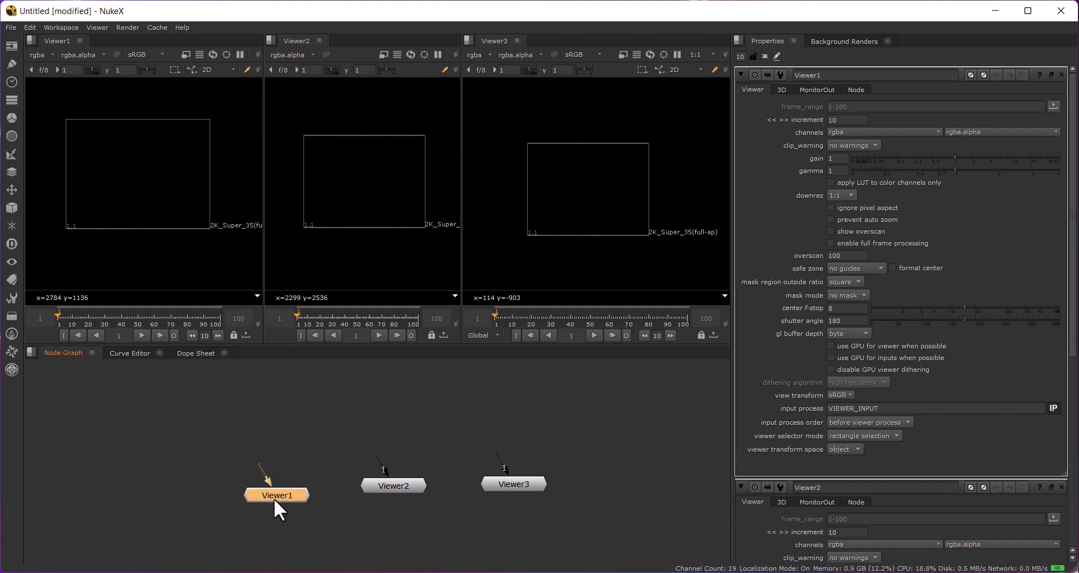
Close the panes holding Viewer2 and Viewer3, keeping only the Viewer1 pane.
left_click(271, 40)
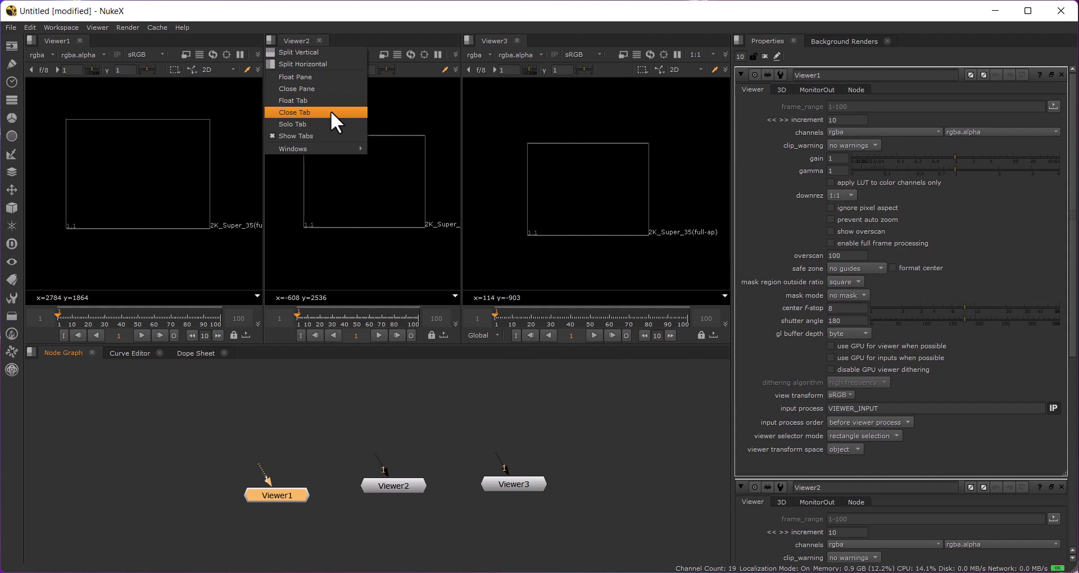
left_click(319, 89)
left_click(362, 38)
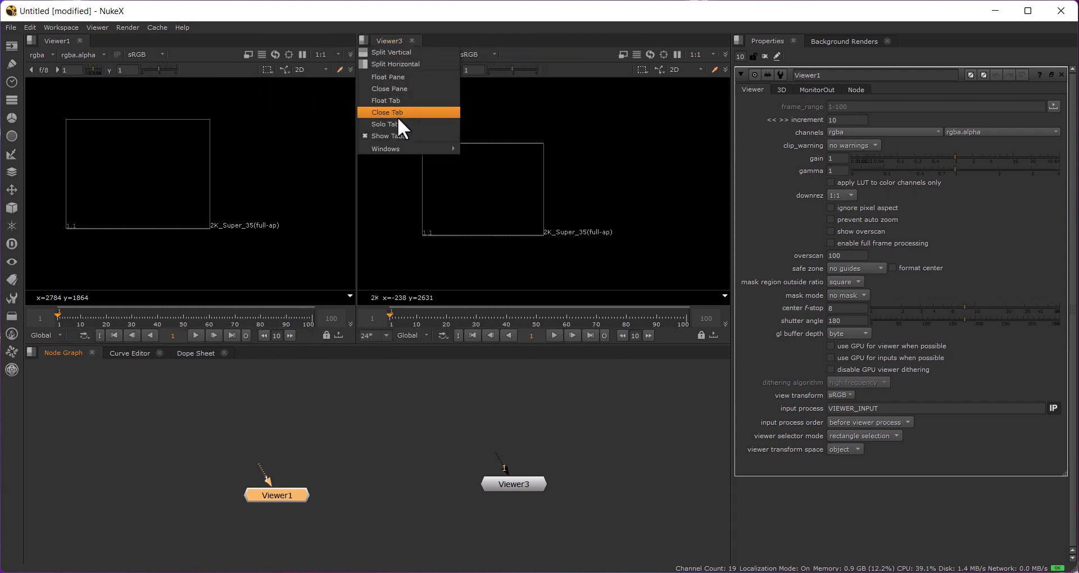
left_click(402, 89)
middle_click_drag(221, 173, 517, 219)
scroll(508, 214, "up", 2)
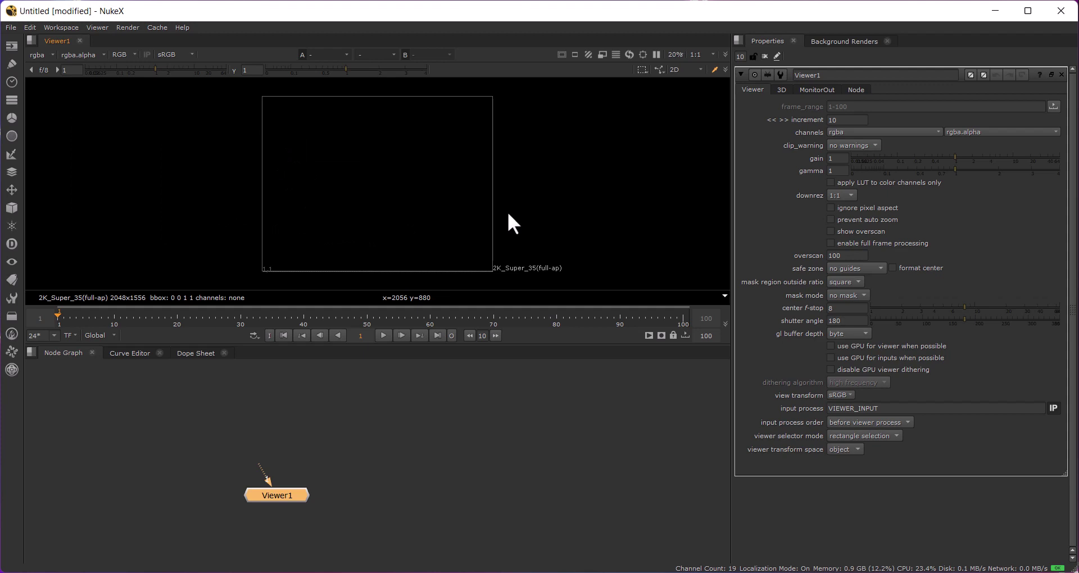
middle_click_drag(242, 426, 264, 410)
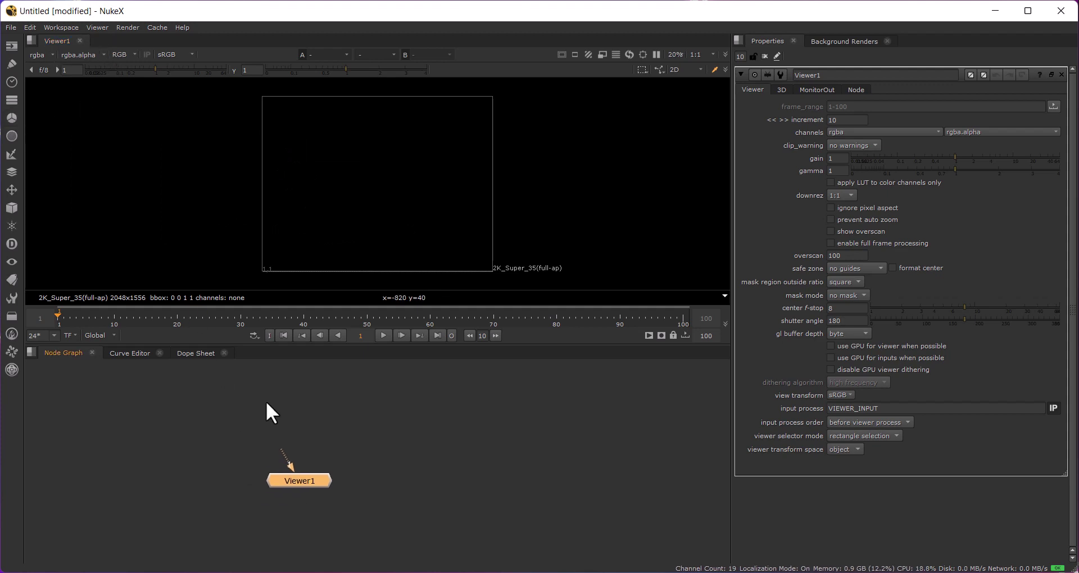
Delete the Viewer1 node and close its leftover viewer tab.
left_click(32, 40)
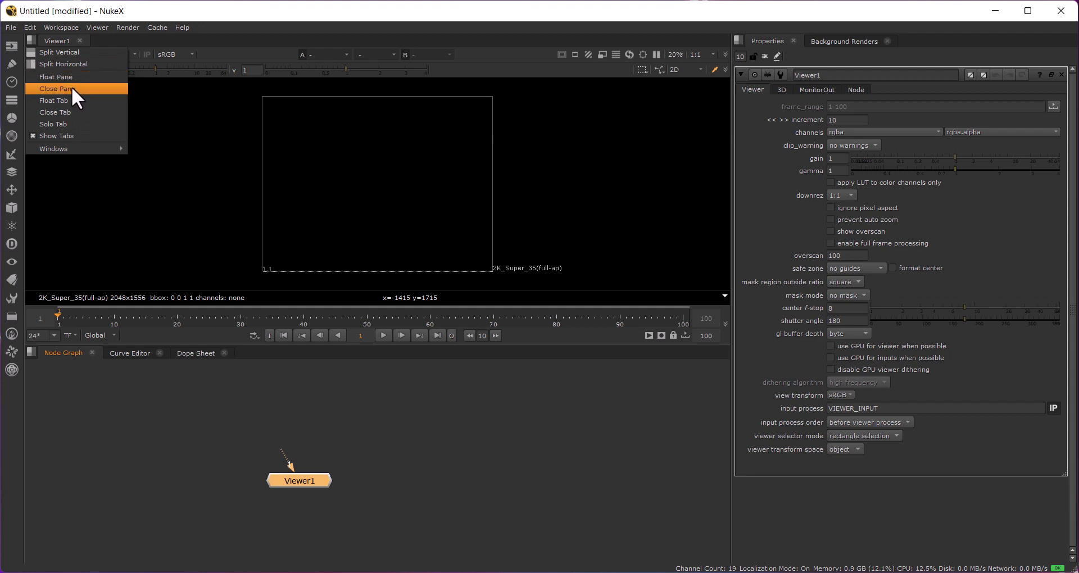
left_click(349, 387)
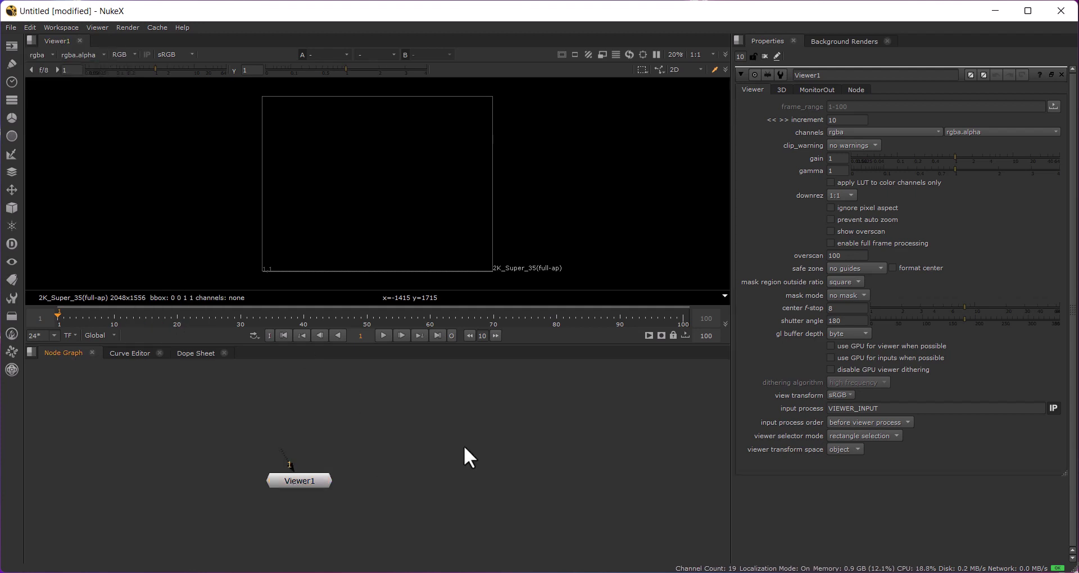
left_click(308, 481)
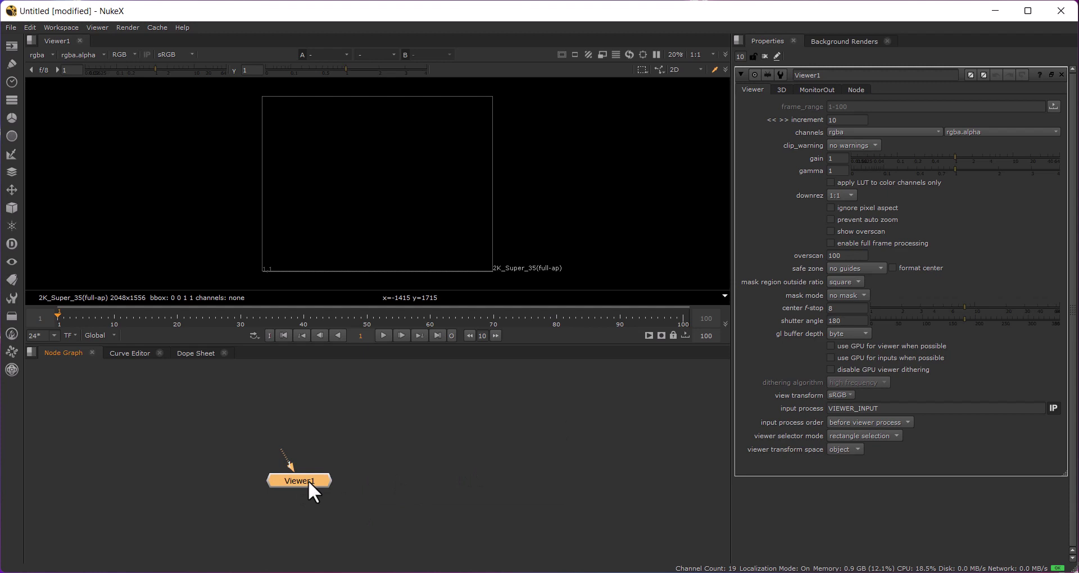
key("Delete")
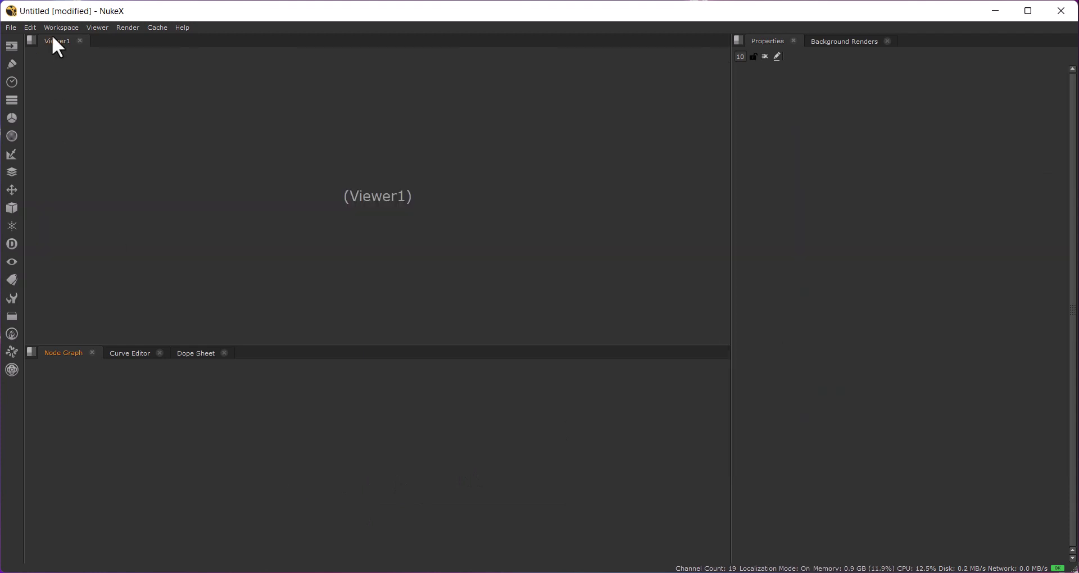
left_click(80, 42)
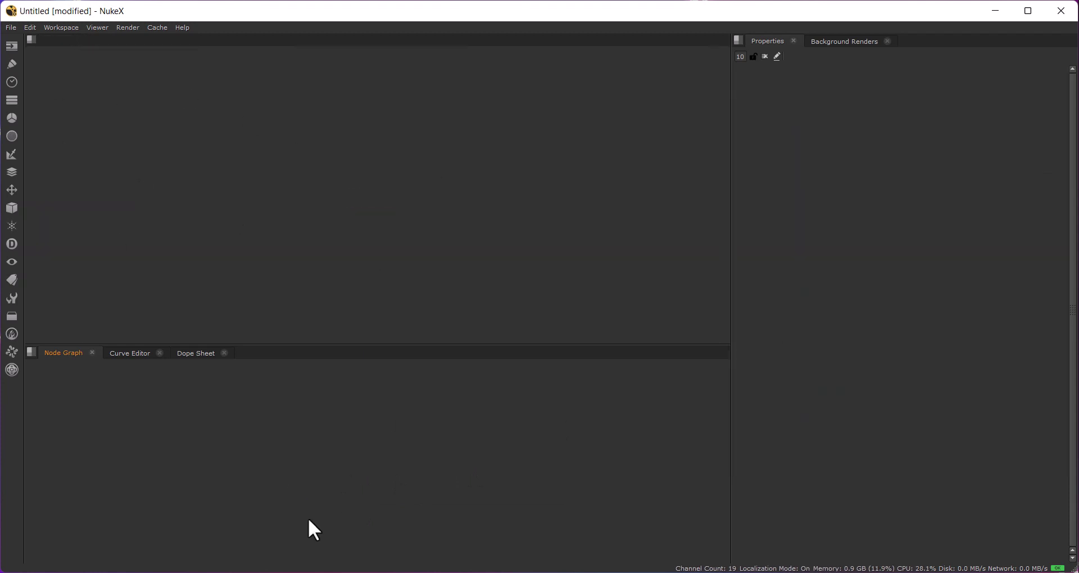
Add a Viewer [Image] node through the node search and dock its floating window in the empty pane above the node graph.
key("Tab")
type("view")
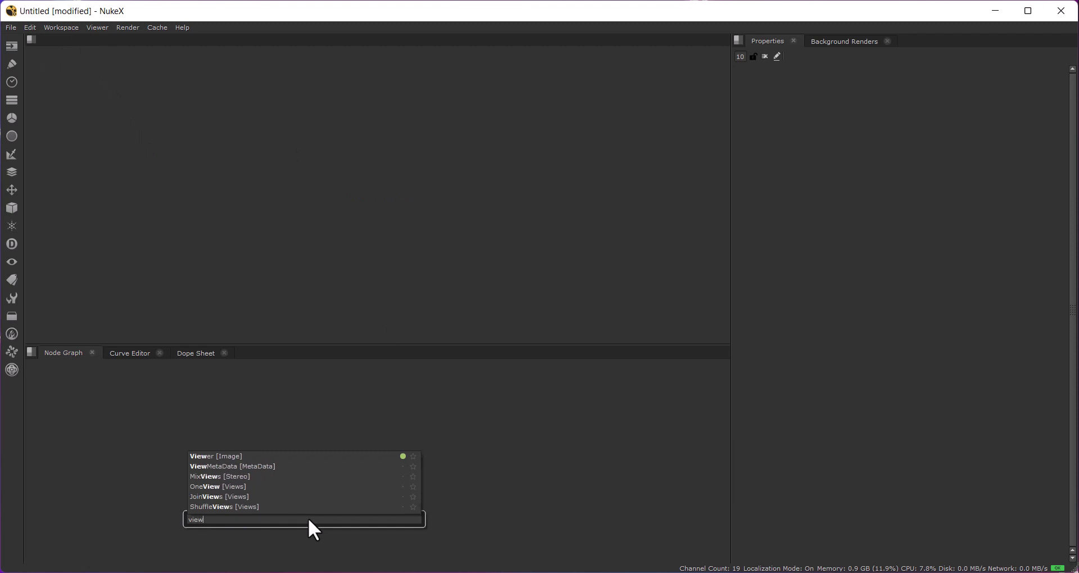
type("e")
key("Down")
key("Return")
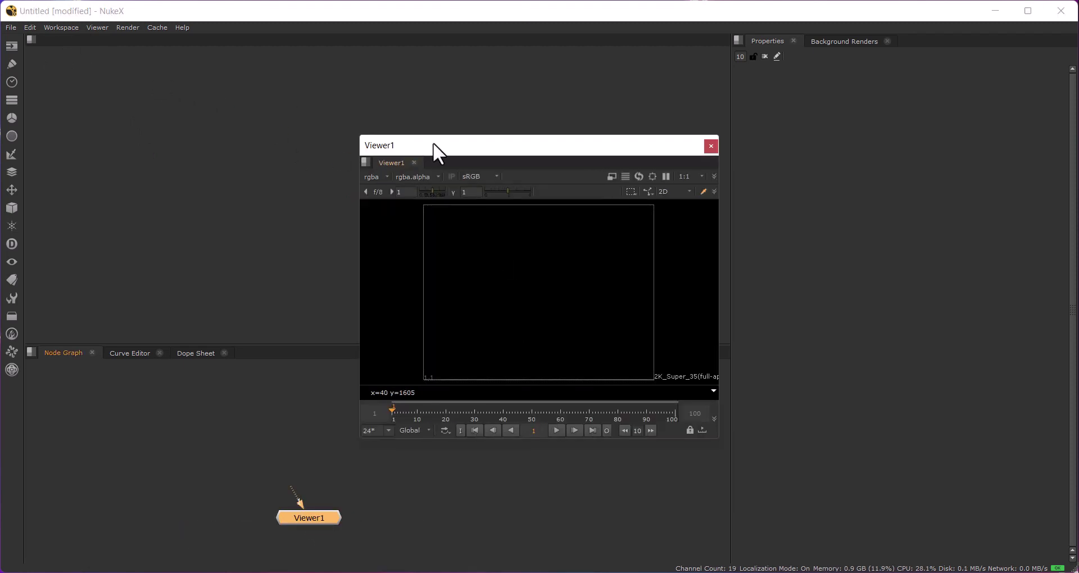
left_click_drag(432, 144, 396, 135)
left_click_drag(330, 154, 59, 59)
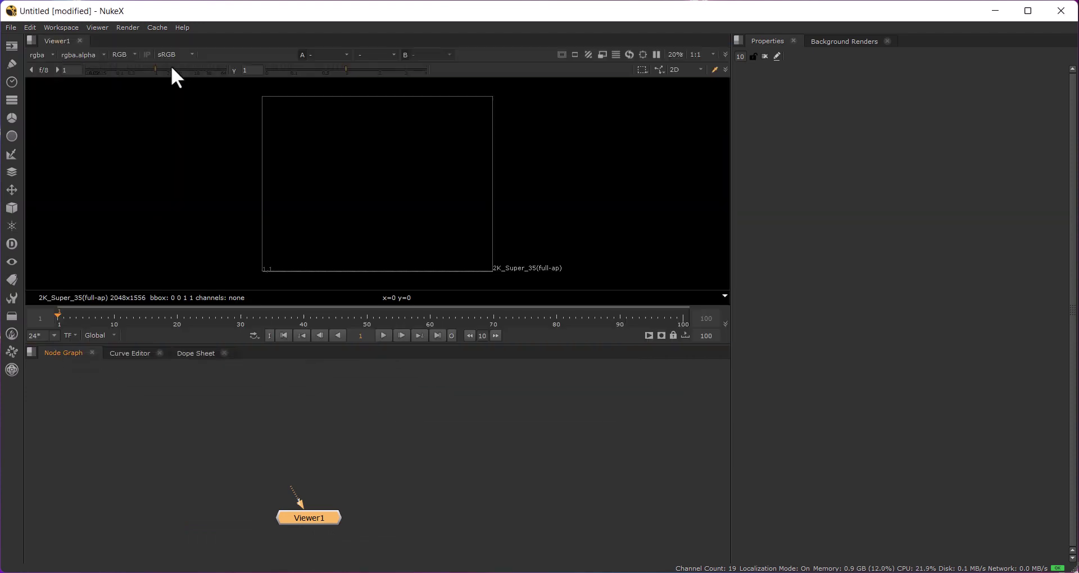
left_click(479, 414)
mouse_move(441, 215)
middle_mouse_down()
mouse_move(468, 205)
mouse_move(426, 199)
middle_mouse_up()
left_click_drag(137, 116, 729, 474)
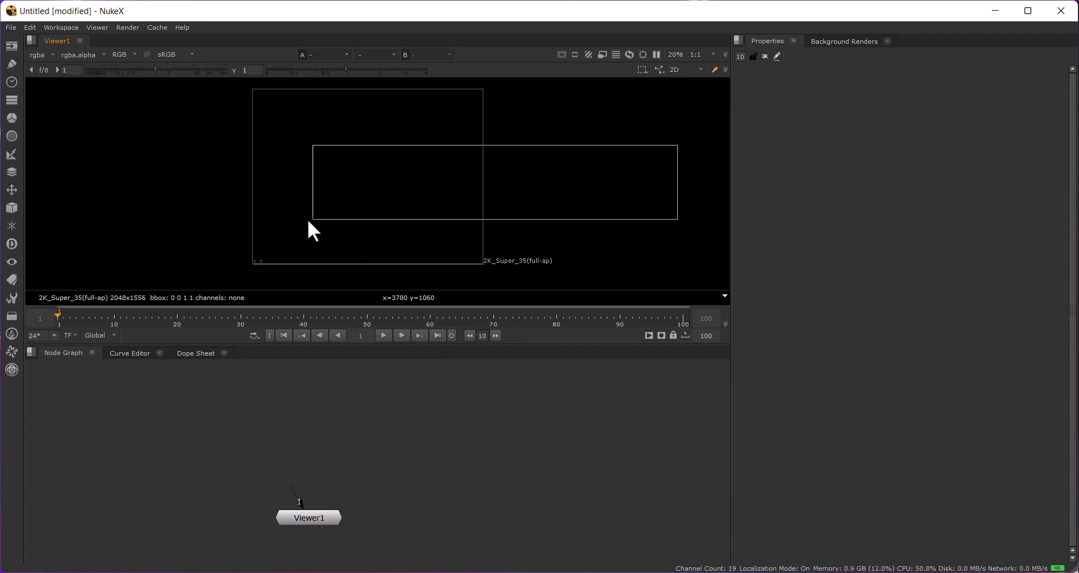
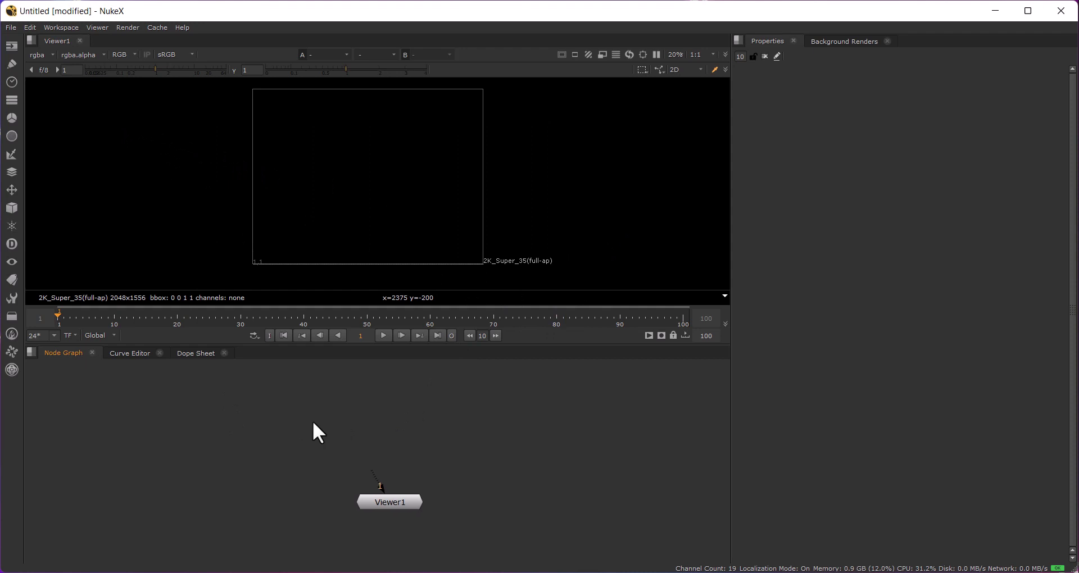
left_click_drag(307, 412, 492, 524)
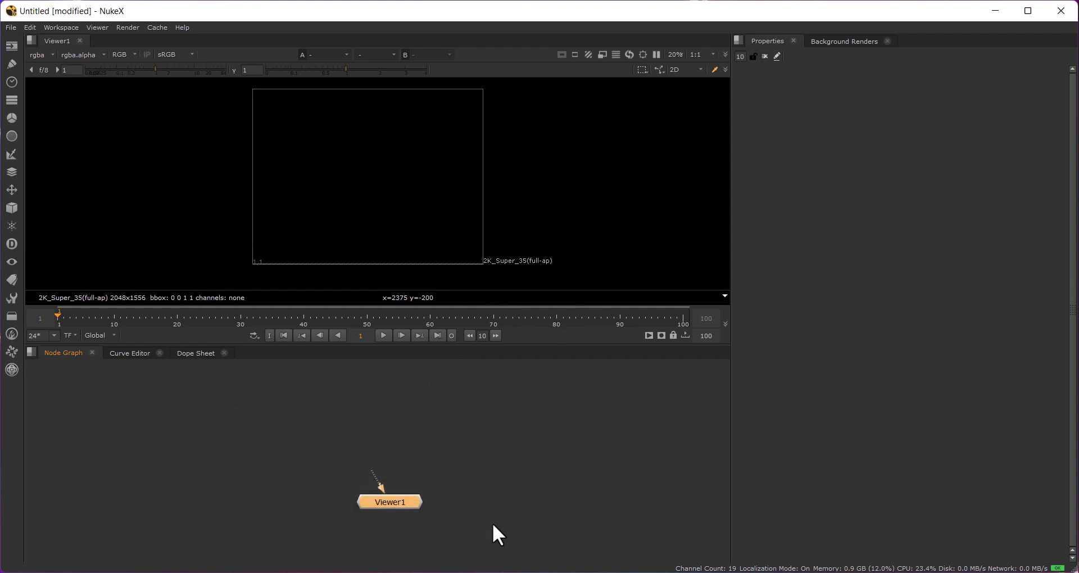
left_click(316, 442)
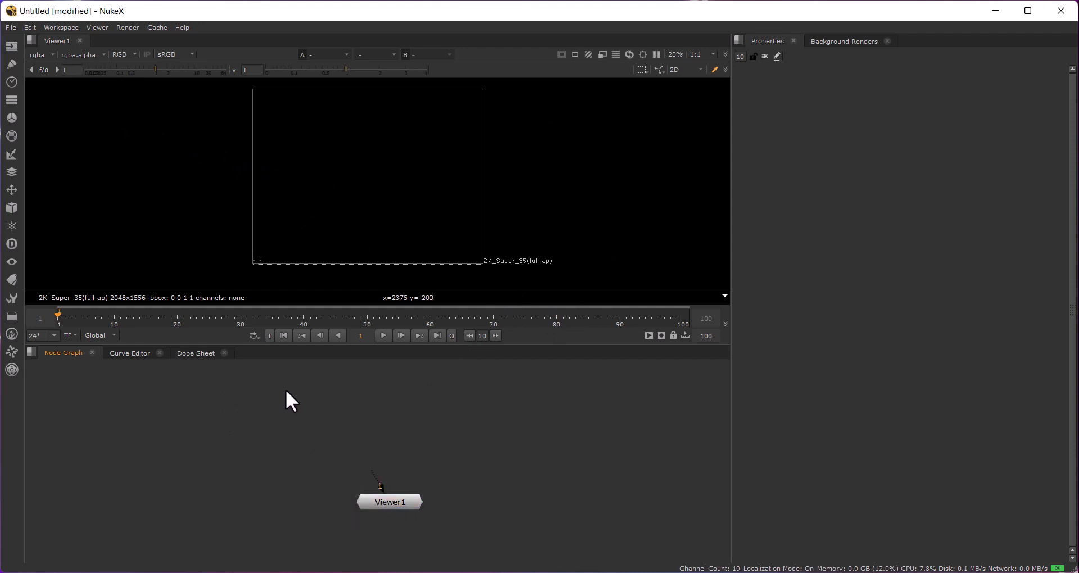
Look at the Curve Editor, return to the Node Graph and move the Viewer1 node slightly.
left_click(133, 355)
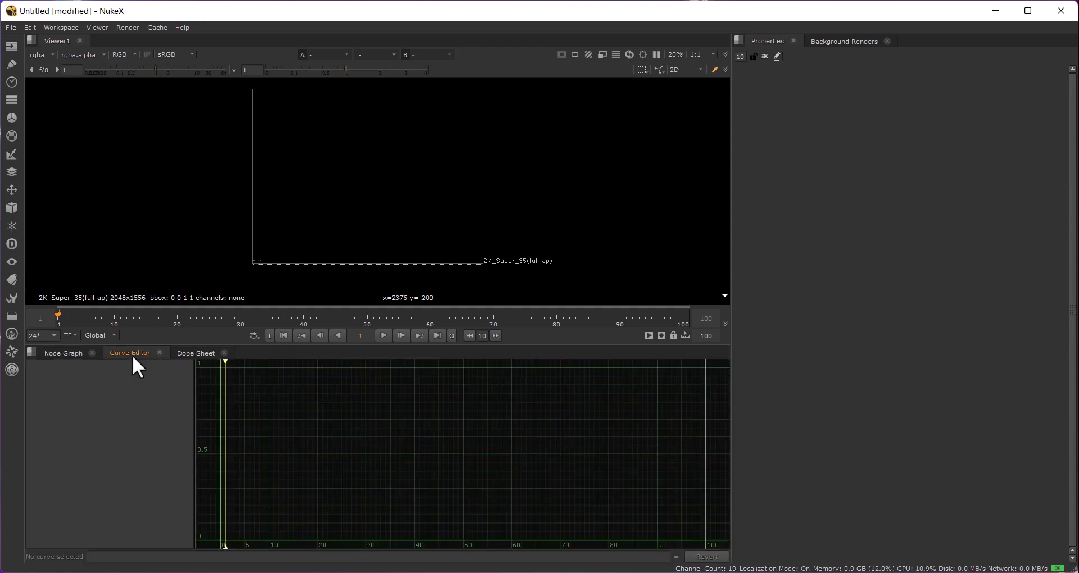
left_click(78, 352)
middle_click_drag(335, 429, 364, 419)
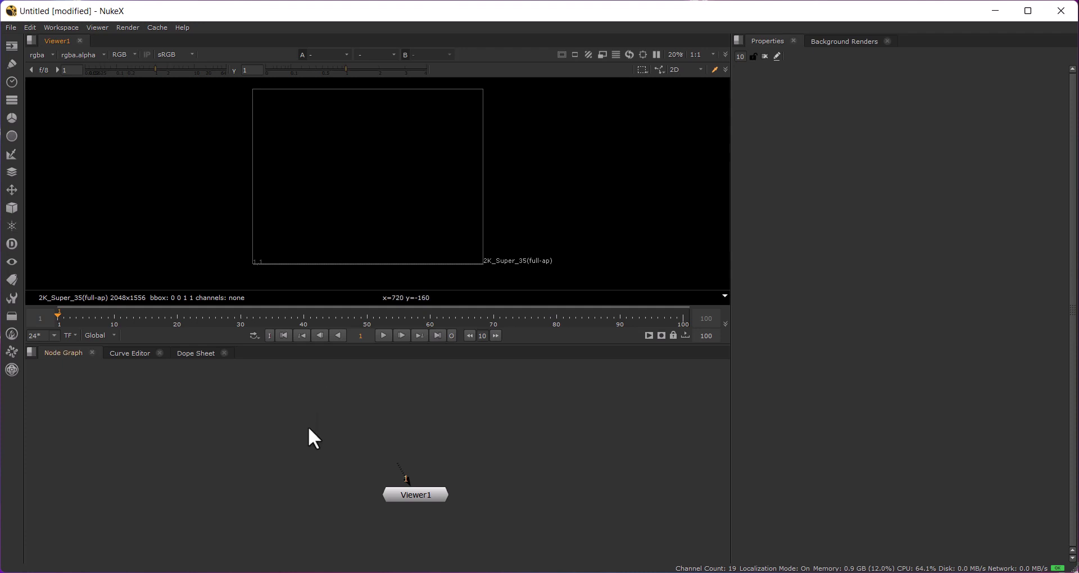
left_click_drag(413, 501, 393, 490)
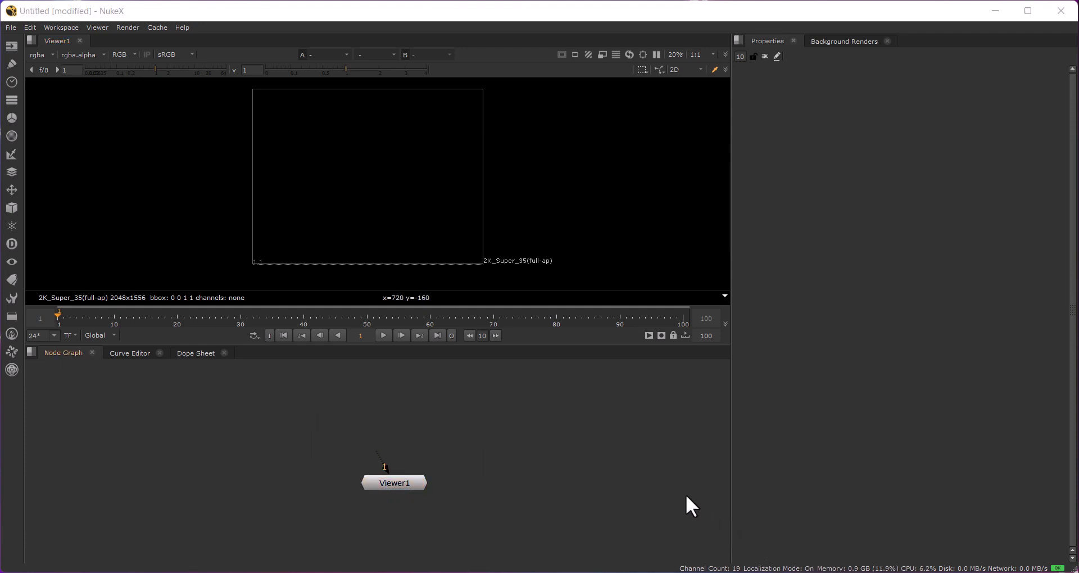
left_click_drag(285, 382, 378, 433)
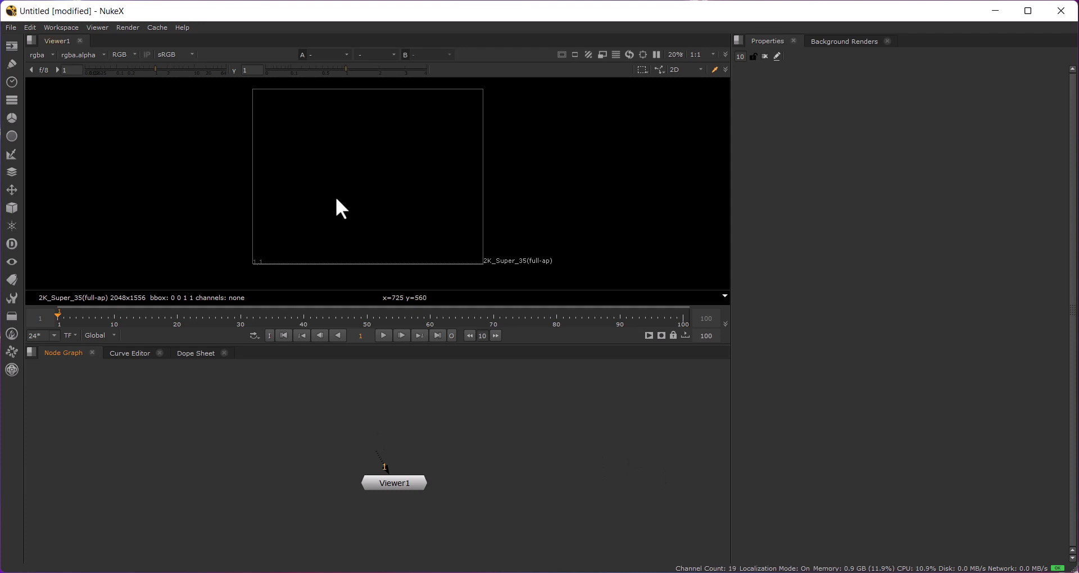
left_click_drag(335, 196, 388, 226)
left_click_drag(624, 176, 597, 186)
mouse_move(343, 227)
left_mouse_down()
mouse_move(463, 236)
mouse_move(462, 243)
left_mouse_up()
middle_click_drag(316, 206, 344, 196)
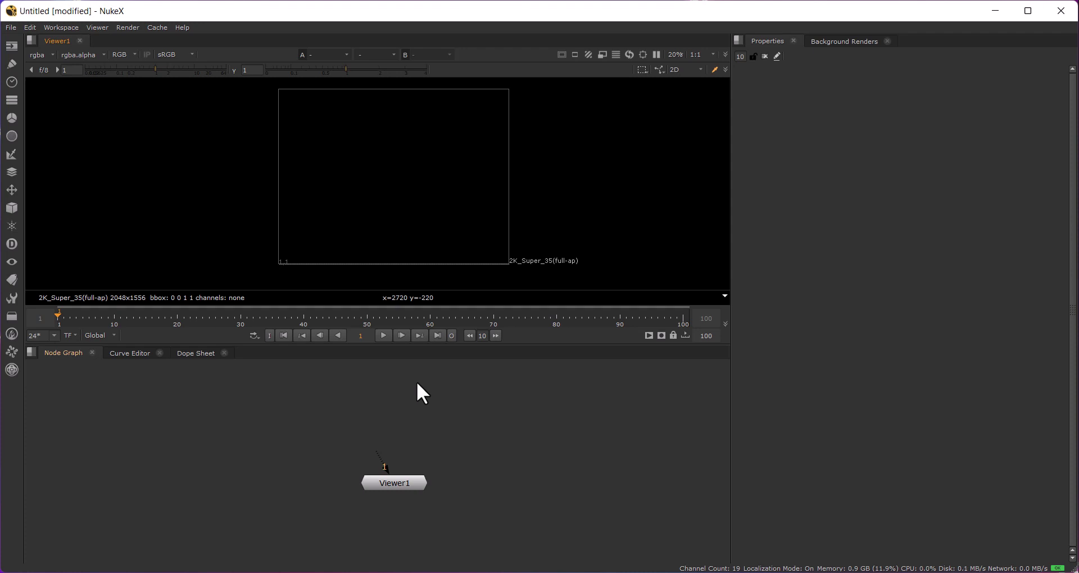
middle_click_drag(276, 421, 335, 420)
mouse_move(326, 405)
left_mouse_down()
mouse_move(527, 532)
mouse_move(313, 411)
left_mouse_up()
left_click_drag(313, 411, 500, 521)
left_click(504, 524)
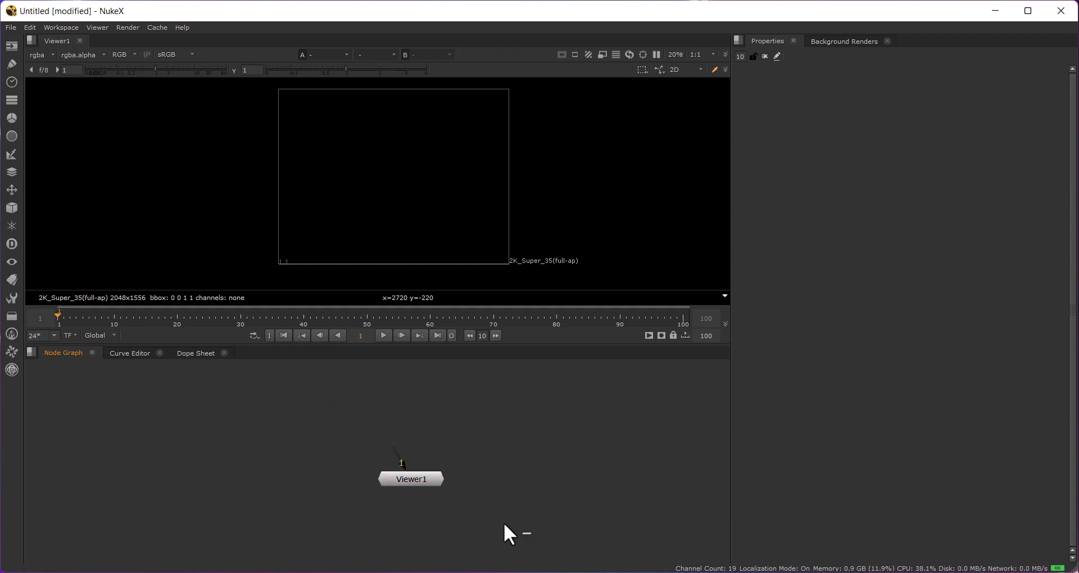
left_click_drag(305, 429, 522, 523)
left_click(522, 523)
mouse_move(509, 453)
middle_mouse_down()
mouse_move(473, 454)
mouse_move(509, 443)
middle_mouse_up()
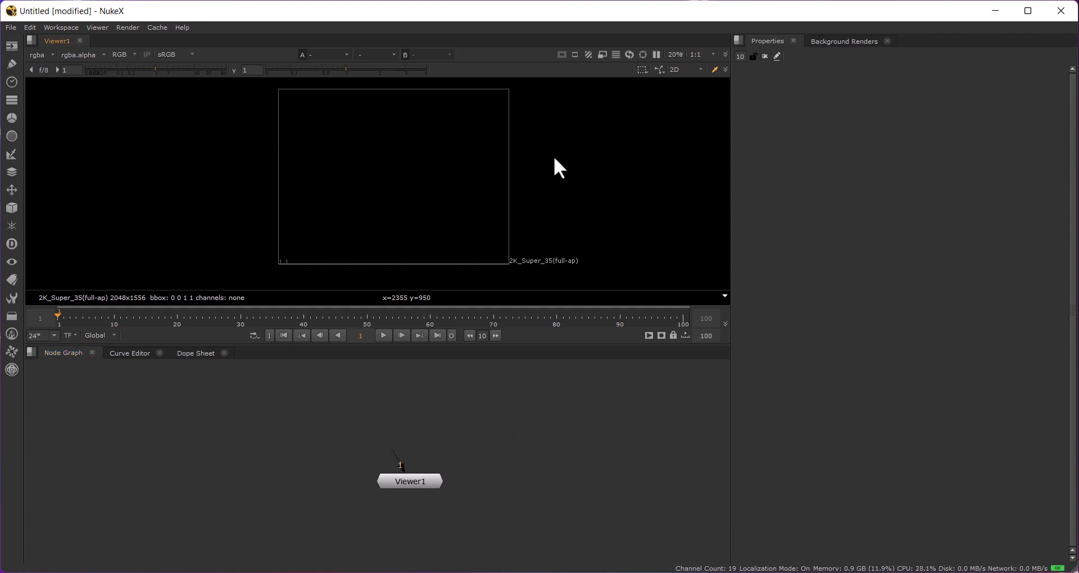
left_click_drag(191, 194, 375, 210)
Bring up the node search list over the node graph and dismiss it without adding a node.
key("Tab")
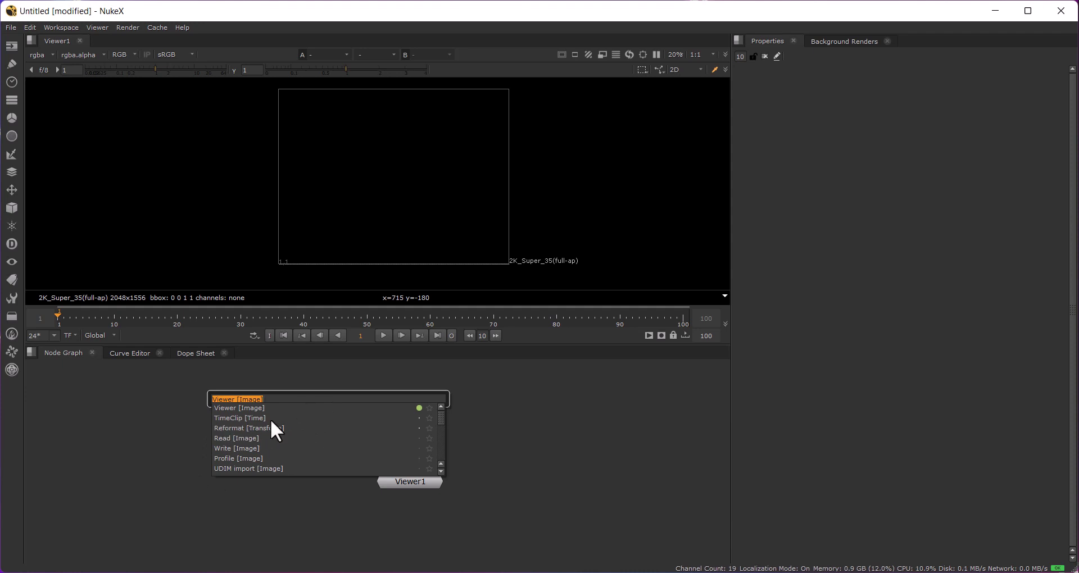
left_click(480, 431)
left_click(480, 431)
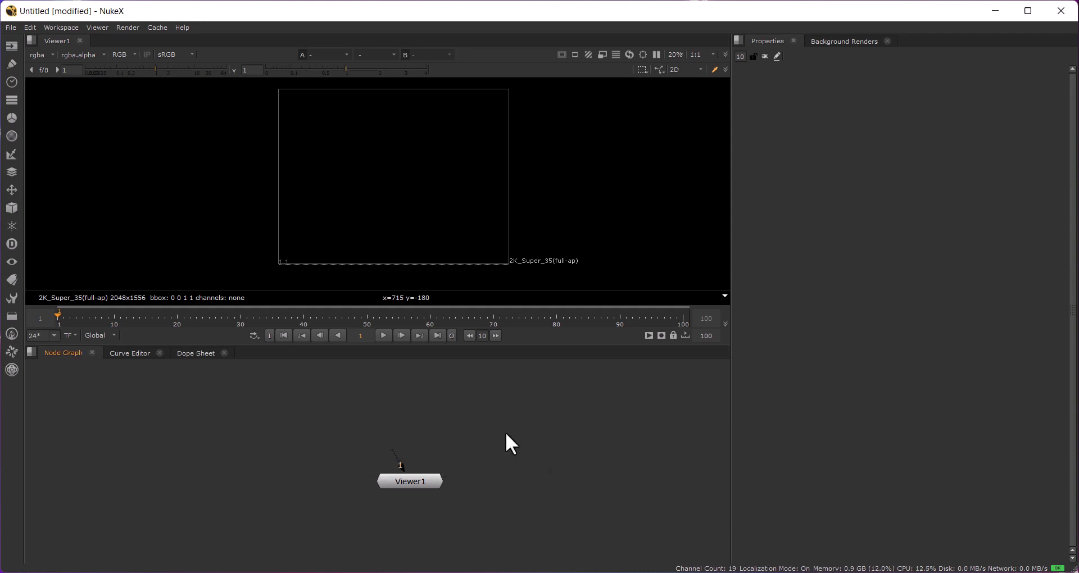
mouse_move(453, 420)
middle_mouse_down()
mouse_move(455, 443)
mouse_move(457, 427)
middle_mouse_up()
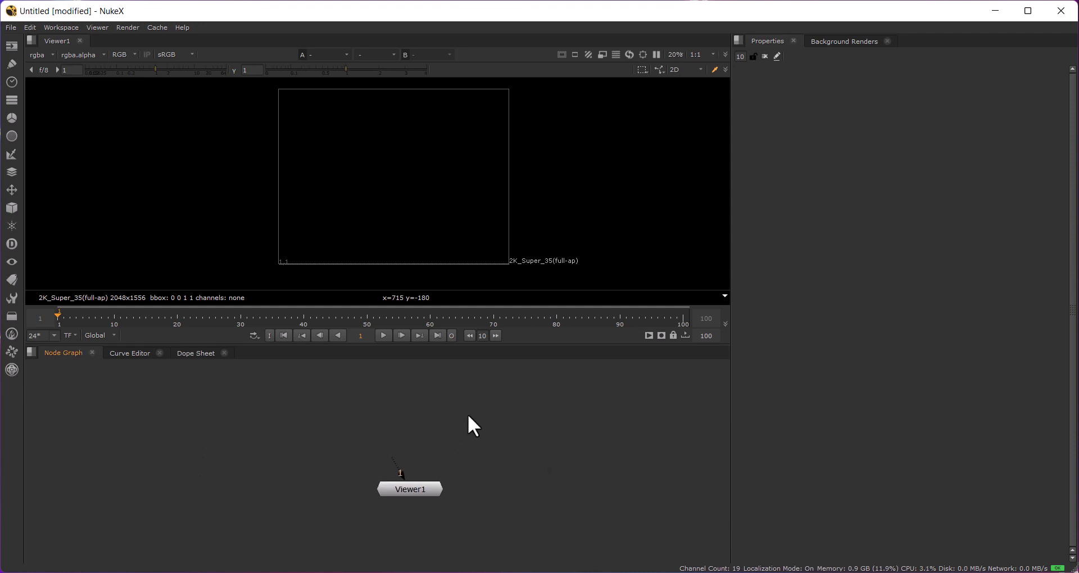